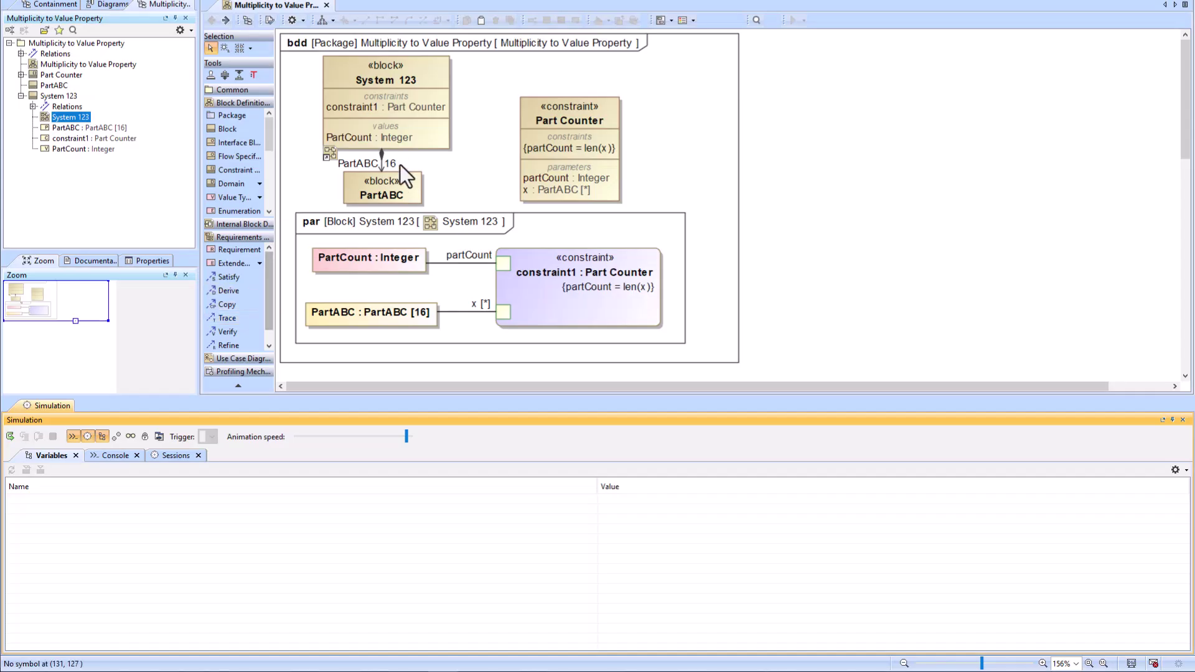
Set the PartABC part's multiplicity to 6 on the composition and run the System 123 parametric simulation.
double_click(392, 164)
left_click_drag(394, 163, 387, 163)
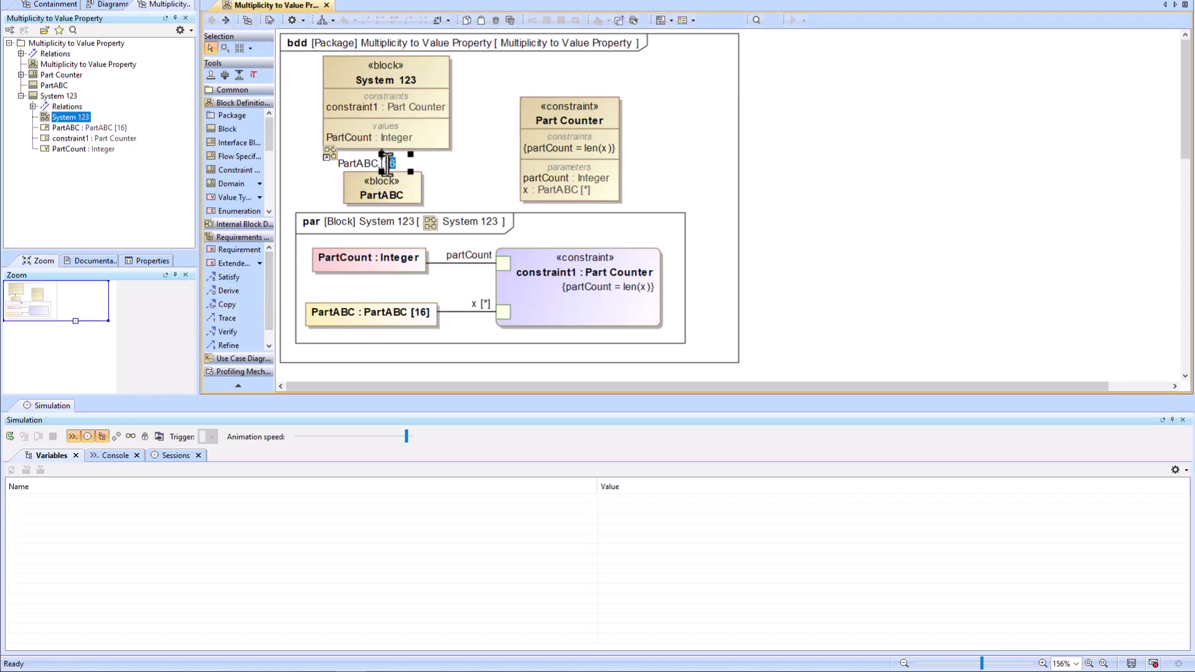
left_click(468, 170)
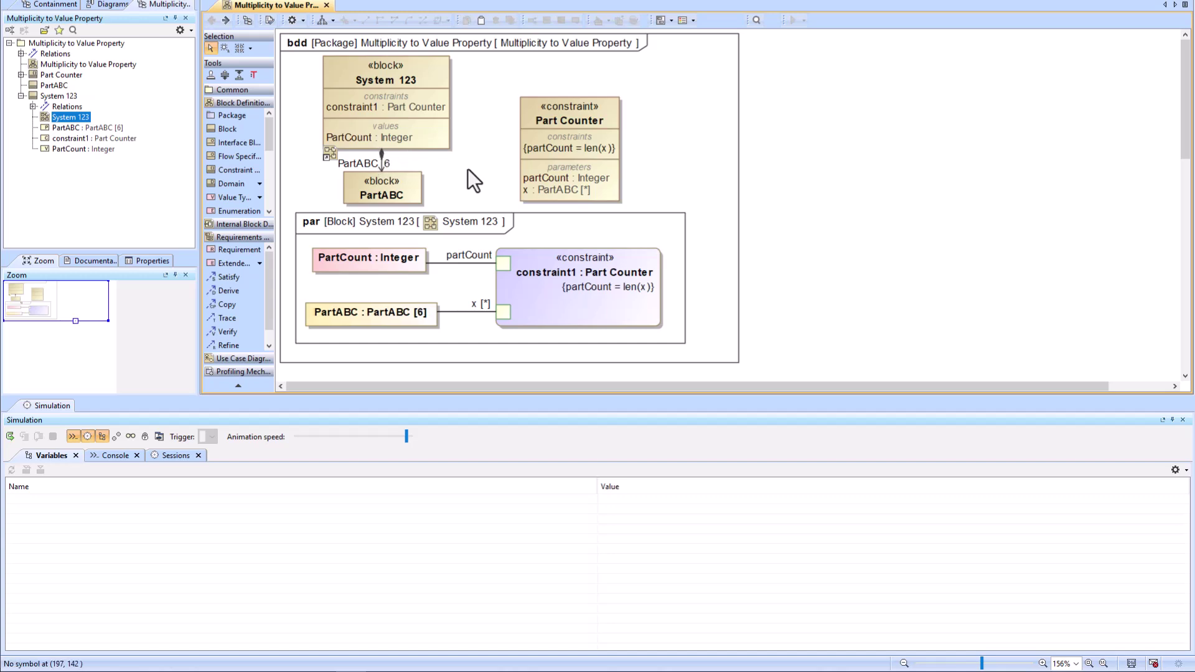
left_click(10, 437)
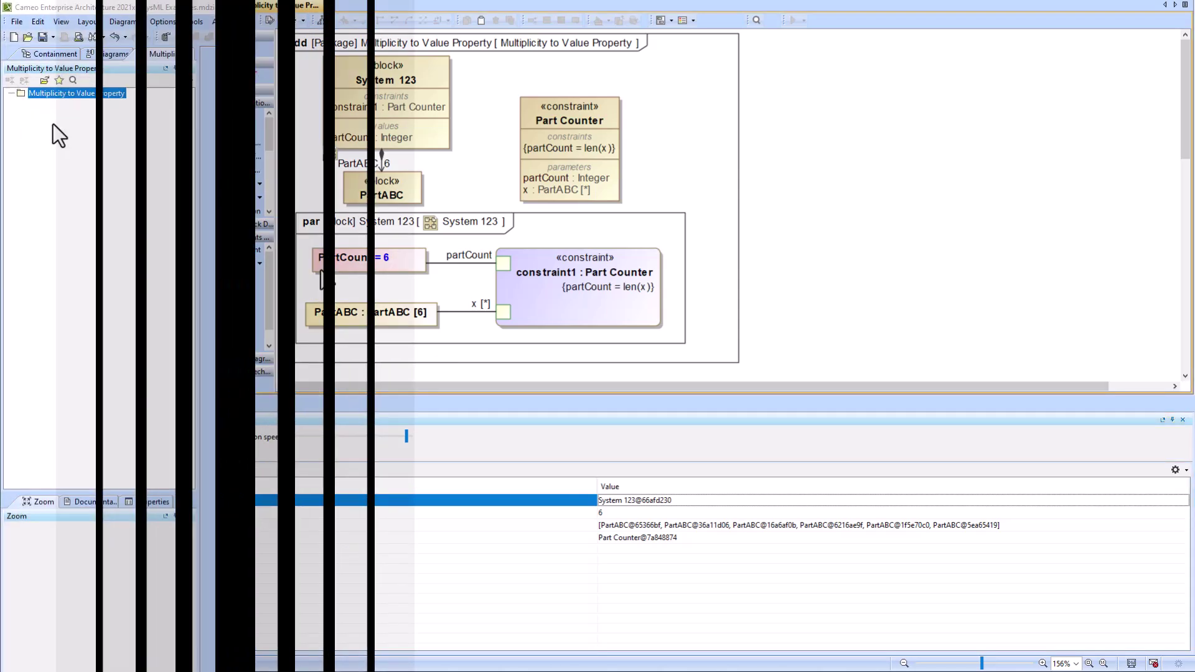
Create a SysML Block Definition Diagram in the Multiplicity to Value Property package.
right_click(57, 94)
left_click(96, 118)
type("bdd")
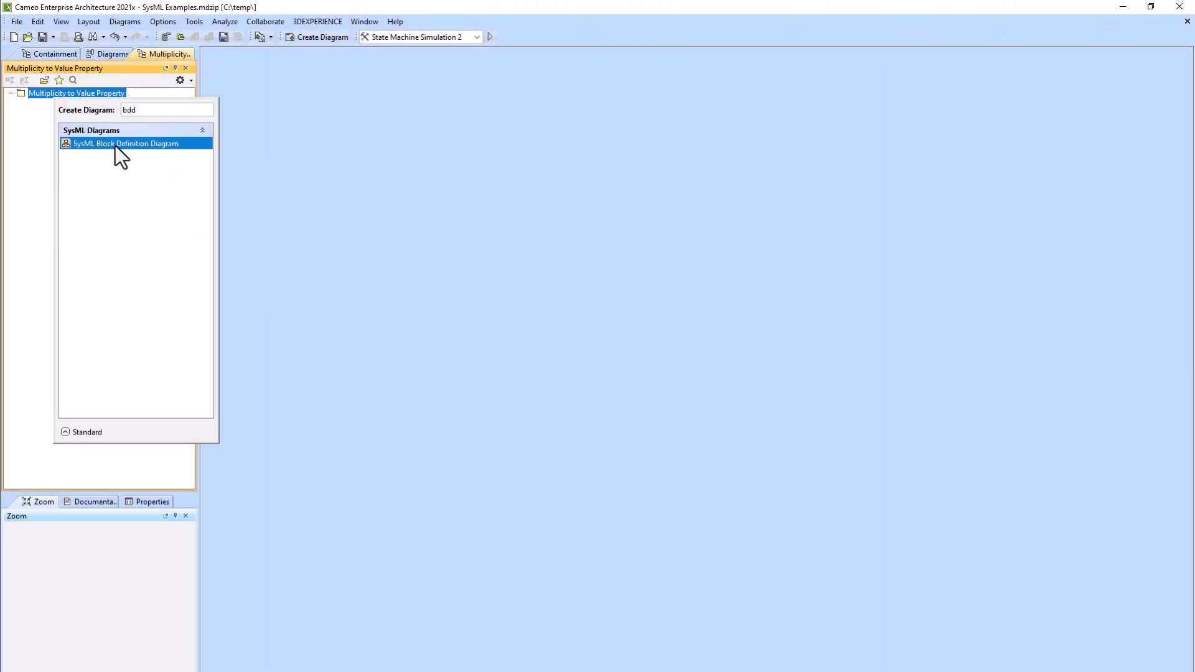
left_click(115, 145)
Add a block named System 123 to the diagram.
left_click(253, 179)
left_click(398, 150)
type("System 1")
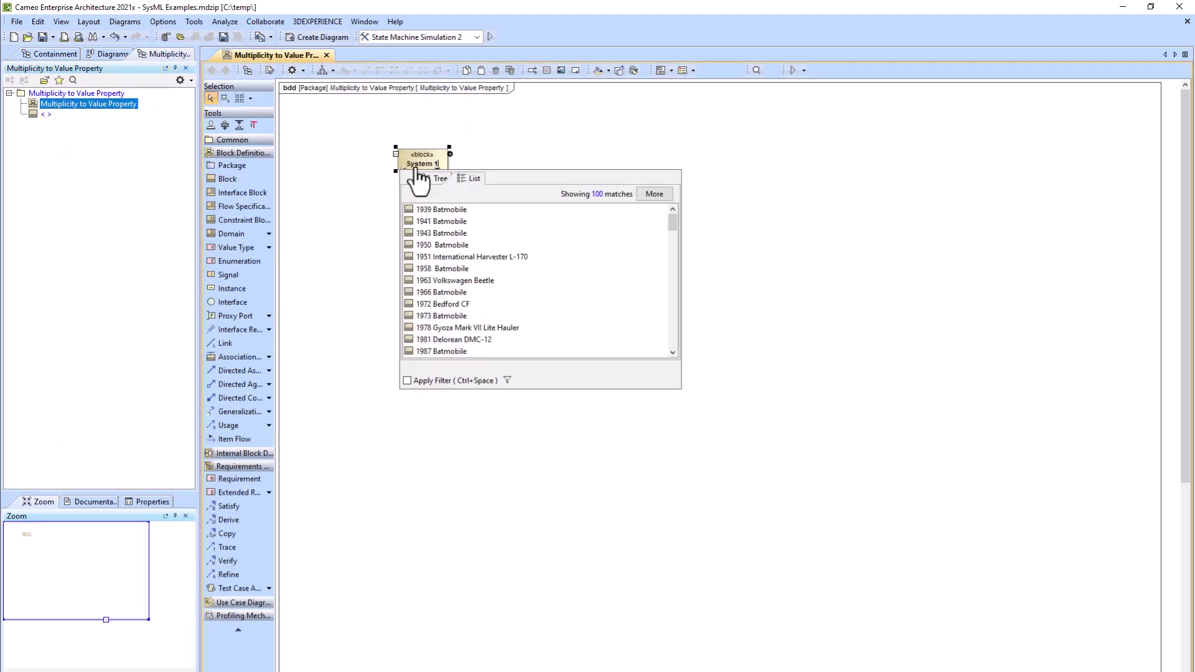
type("23")
key("Return")
Add a block named PartABC and align it directly below the System 123 block.
left_click(228, 178)
left_click(406, 214)
type("P")
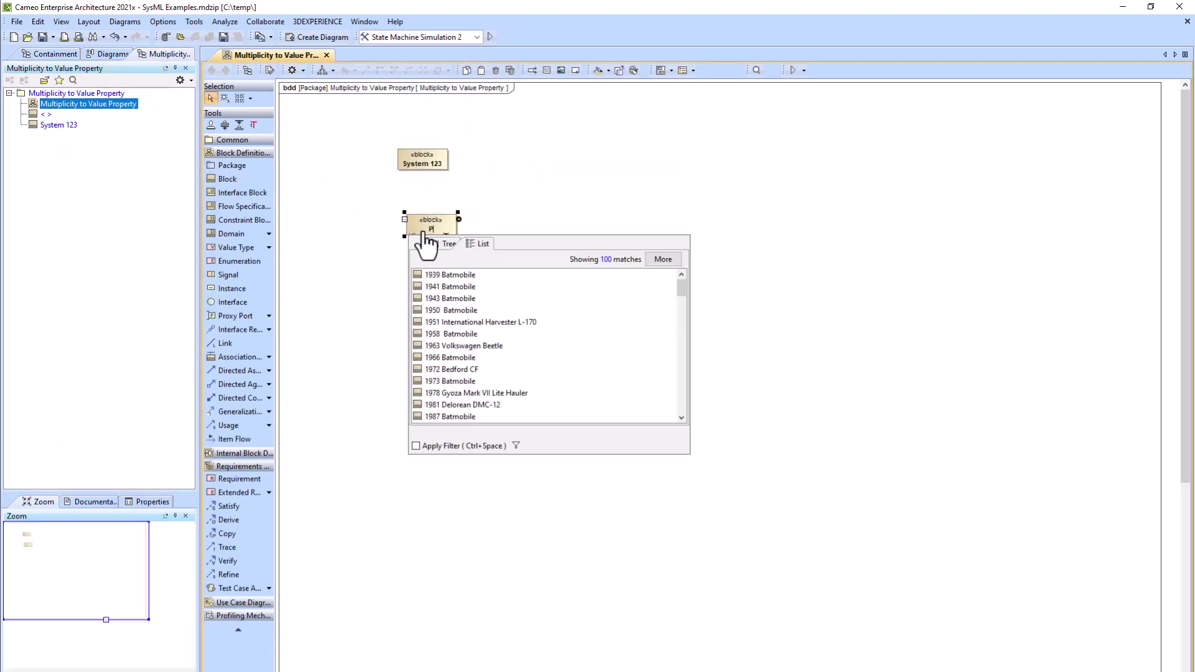
type("artABC")
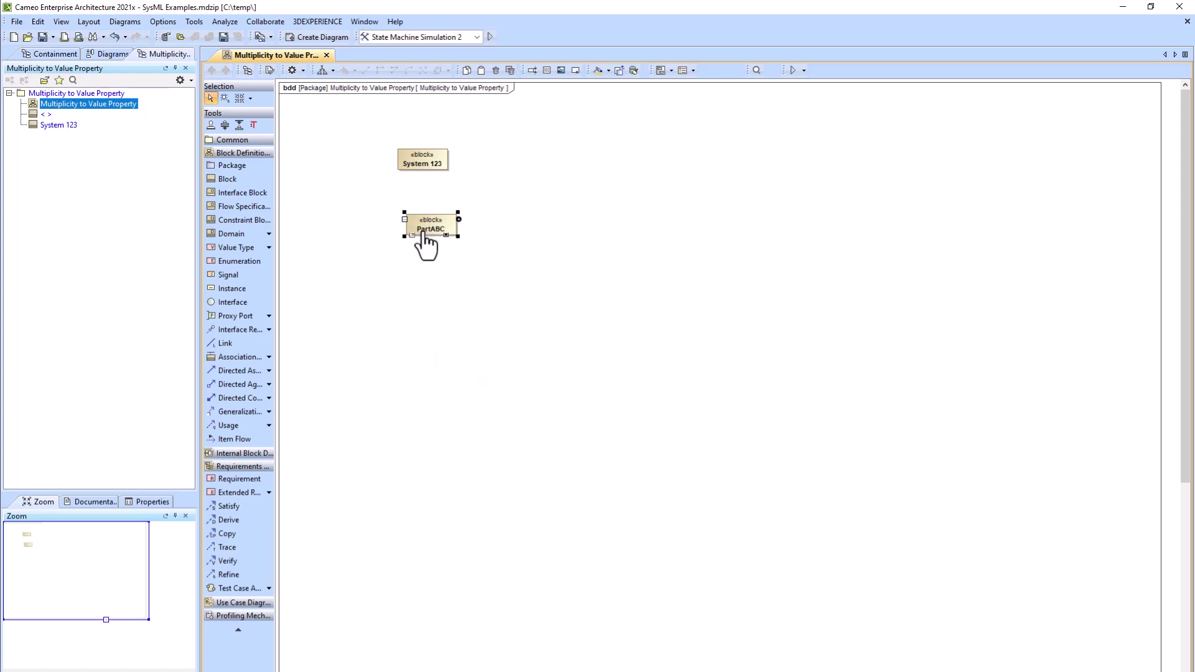
left_click(465, 267)
left_click_drag(429, 226, 421, 226)
Draw a directed composition from the System 123 block to the PartABC block.
left_click(422, 163)
left_click(468, 140)
left_click(425, 219)
Set the multiplicity of the PartABC role on the composition to 16 in the association's specification.
double_click(424, 192)
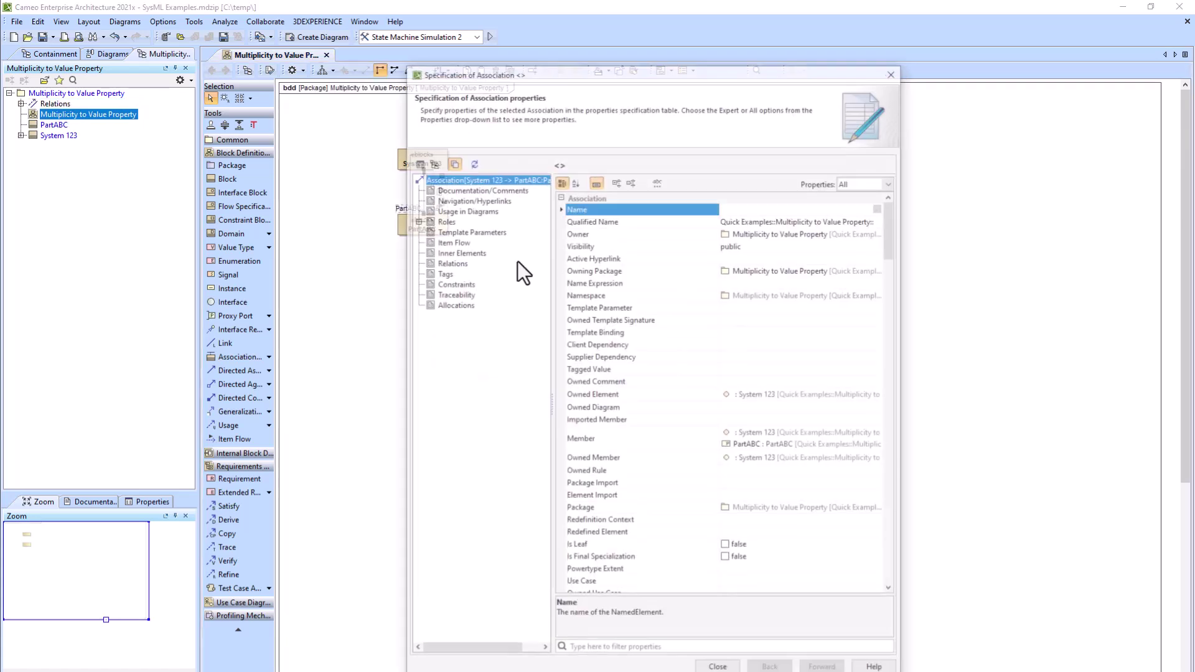
left_click_drag(589, 73, 694, 72)
left_click(750, 647)
type("mult")
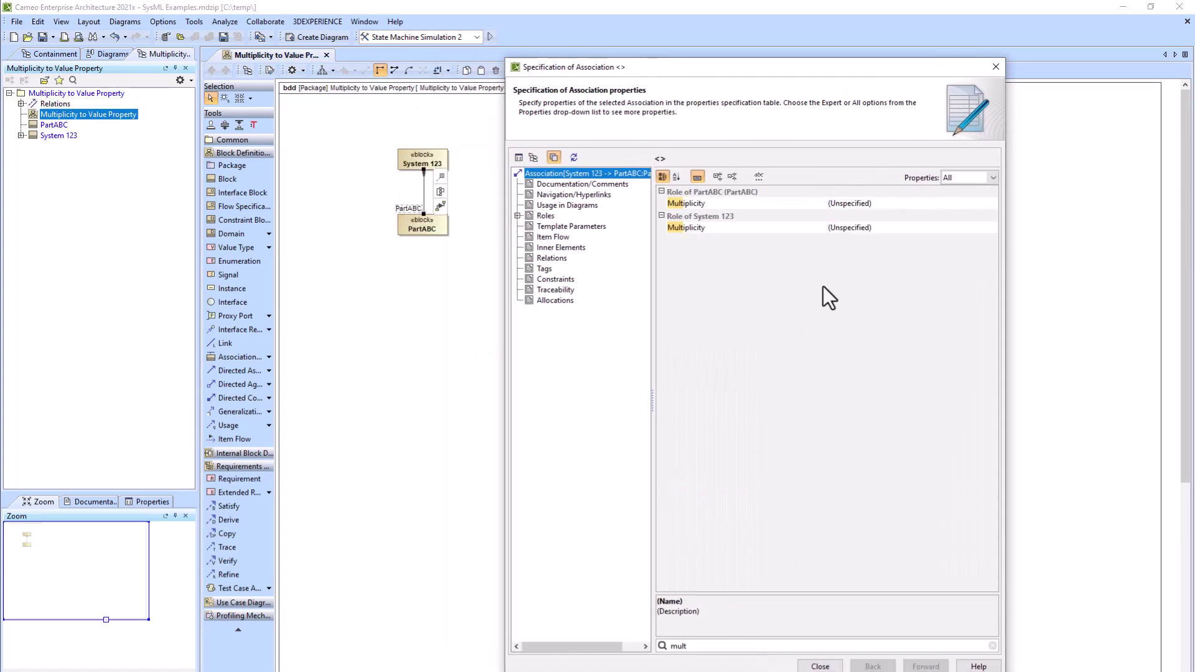
left_click(847, 202)
type("16")
key("Return")
left_click(820, 666)
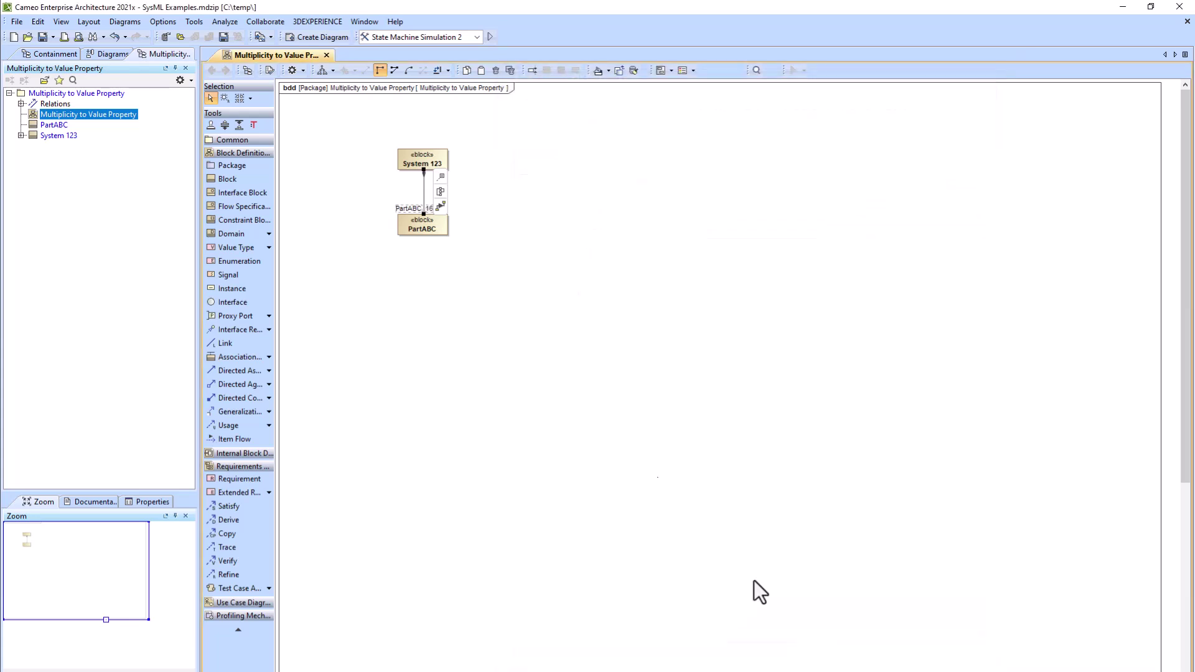
Move the System 123 and PartABC blocks to the diagram's upper-left corner and shrink the diagram frame around them.
left_click_drag(370, 144, 357, 188)
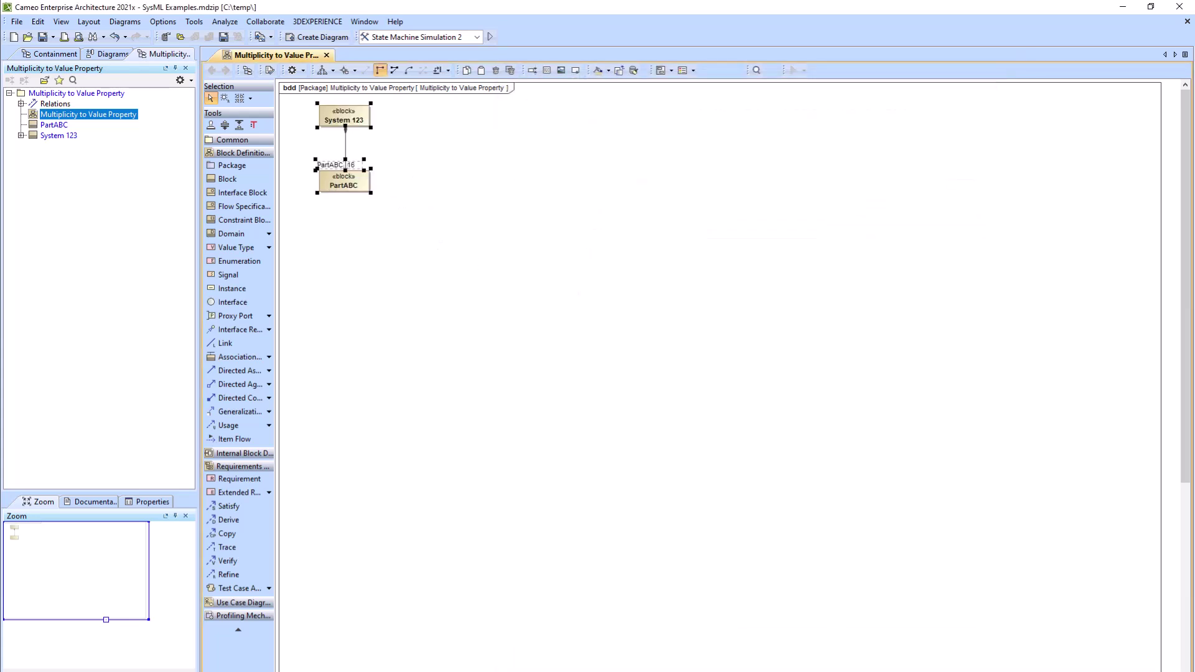
left_click(429, 181)
key("ctrl+g")
key("ctrl+w")
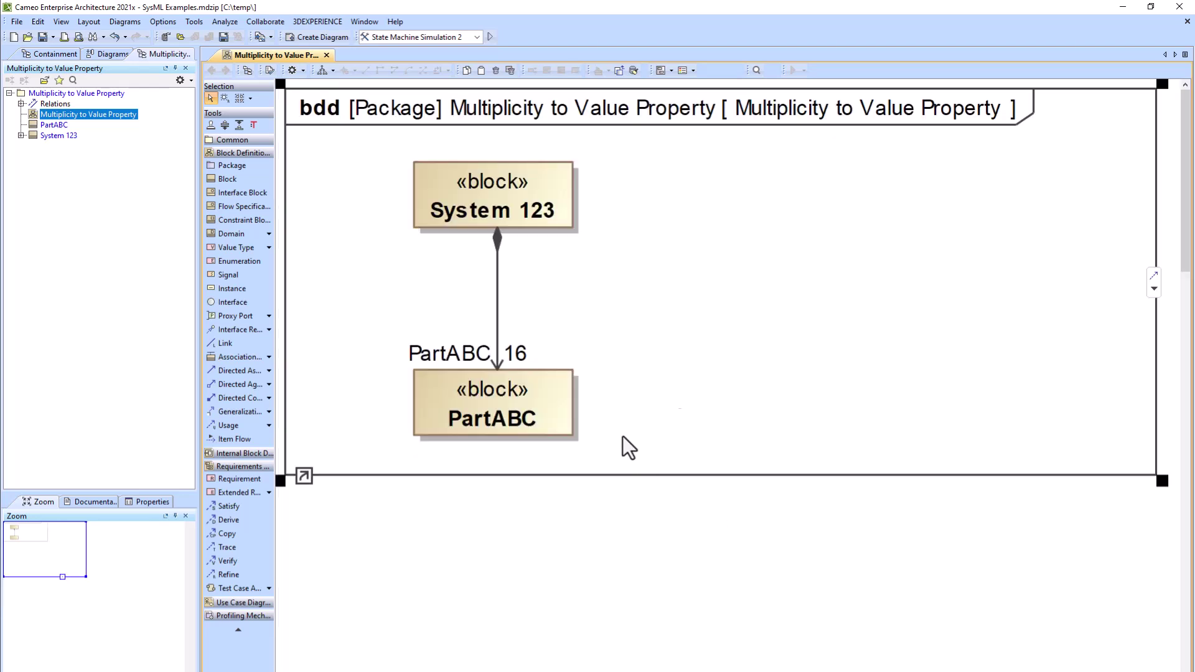
Add a constraint block named Part Counter beside the two blocks.
left_click(241, 218)
left_click(709, 235)
type("Part Counter")
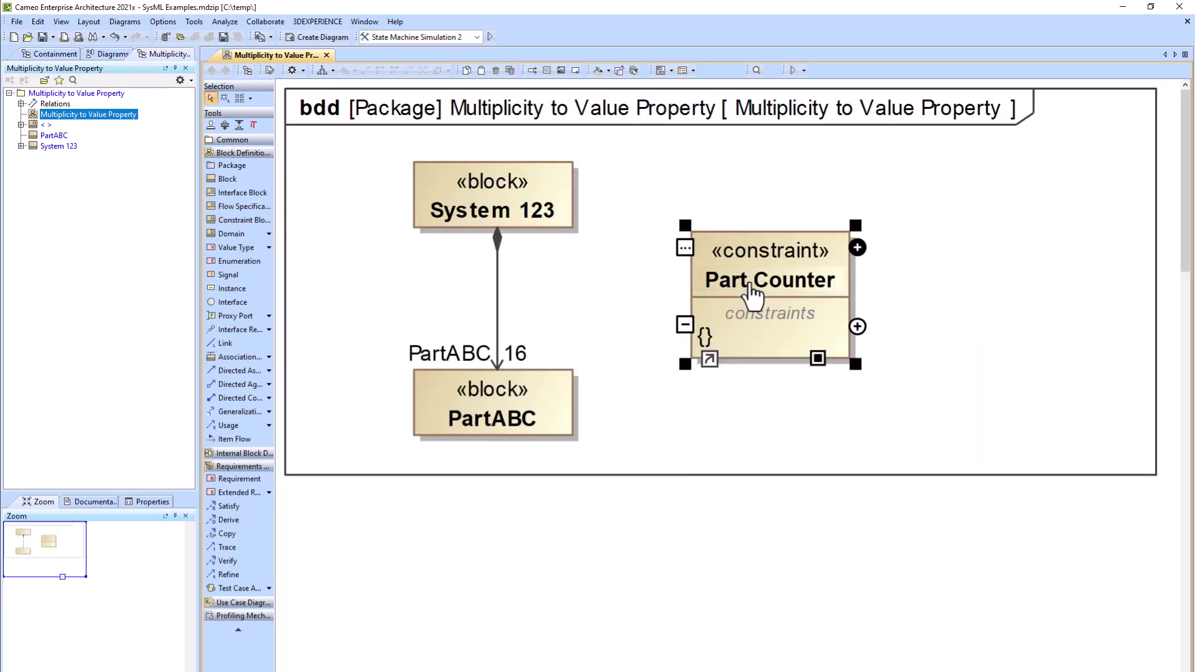
left_click_drag(755, 255, 838, 241)
Enter partCount = len(x) as the constraint expression of Part Counter.
left_click(797, 322)
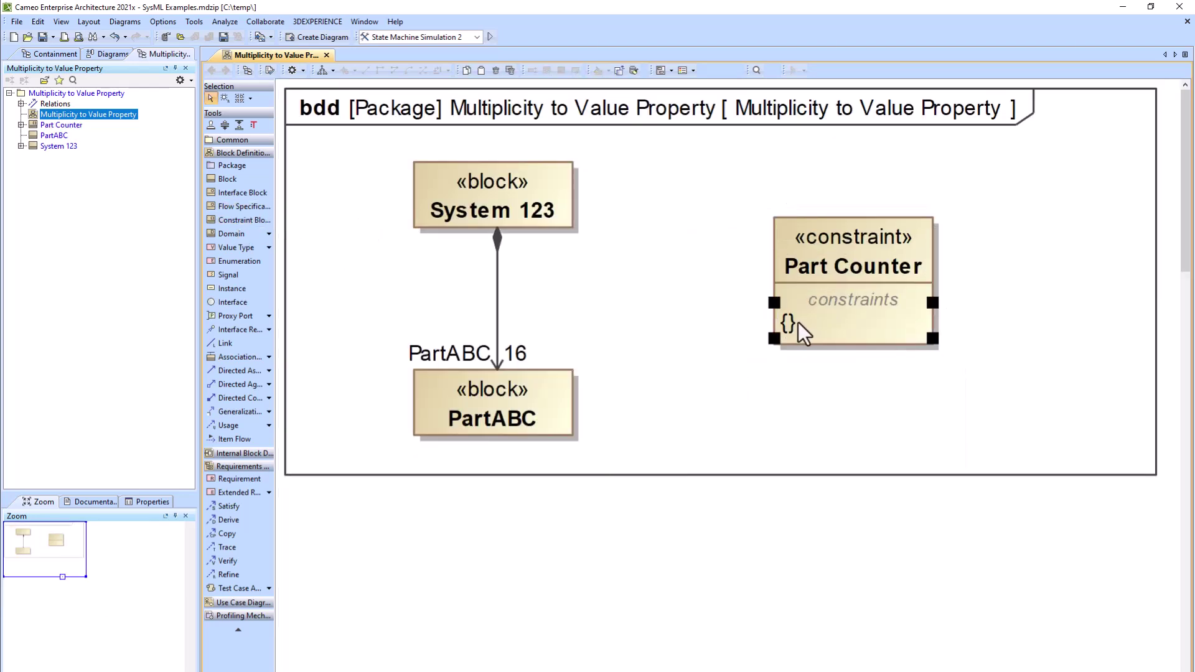
left_click(798, 323)
type("partCount = len(x")
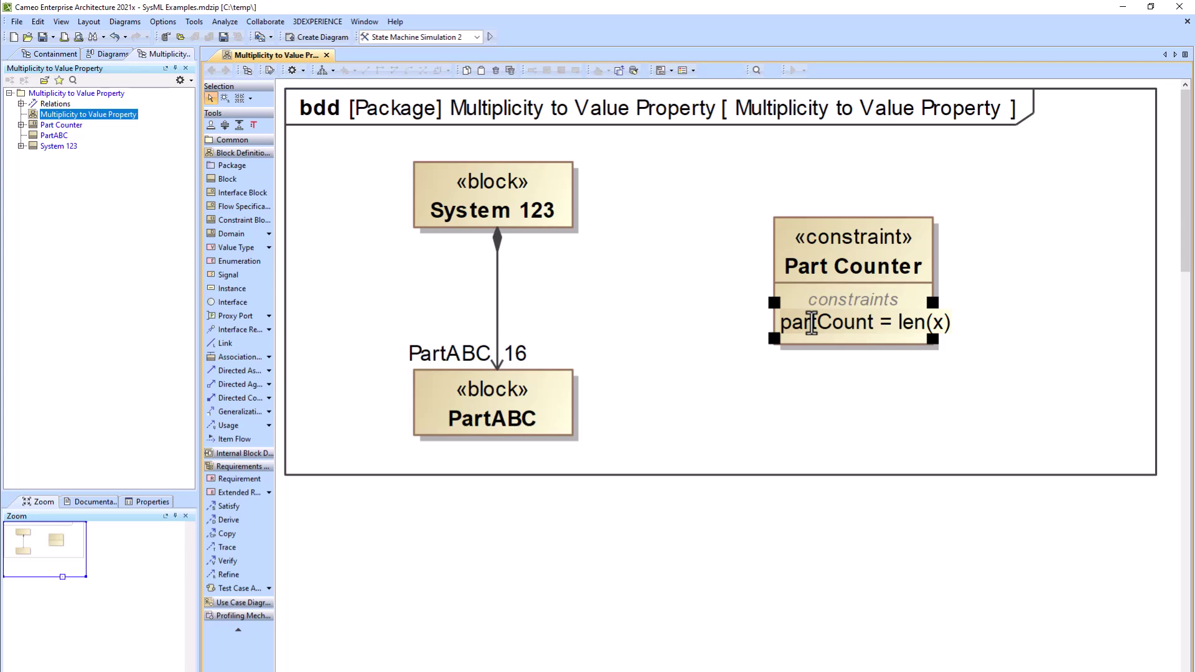
left_click(966, 397)
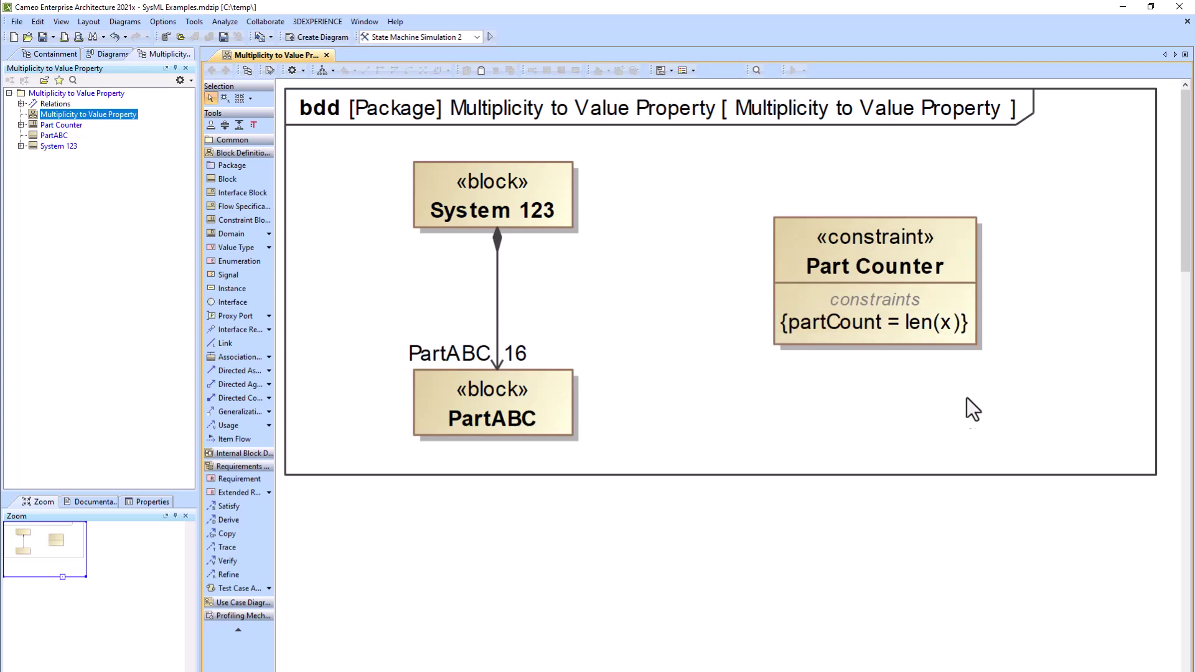
Set the language of Part Counter's constraint specification to Ruby.
double_click(855, 324)
left_click_drag(652, 82, 390, 93)
left_click(715, 245)
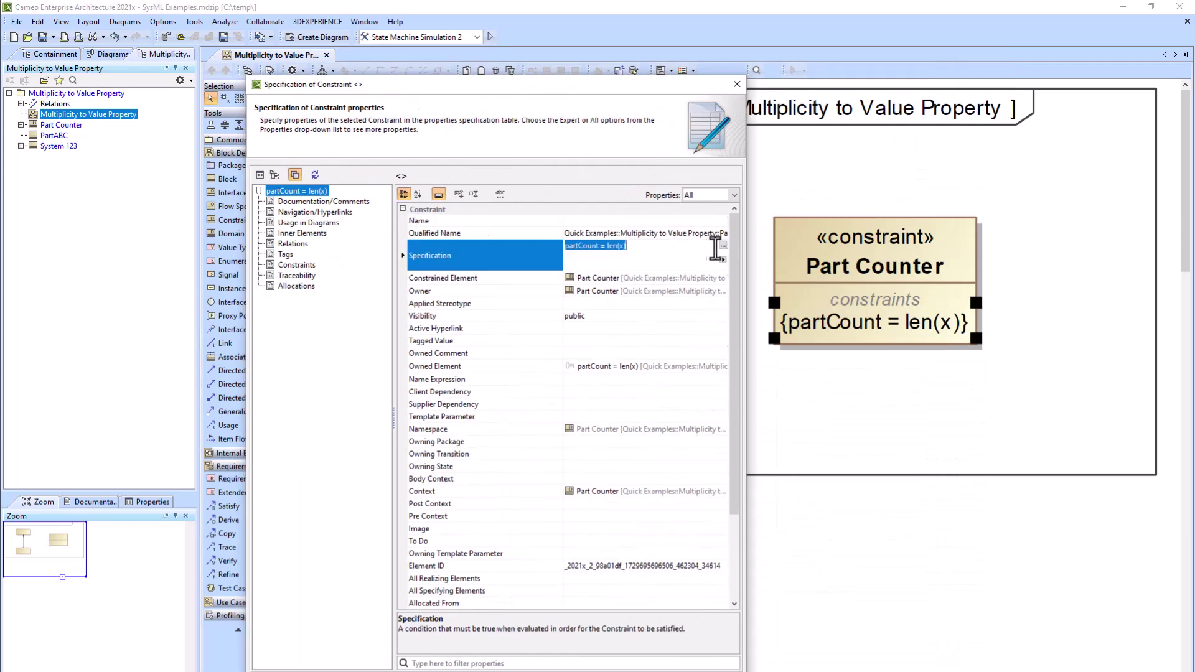
left_click(723, 245)
left_click(480, 274)
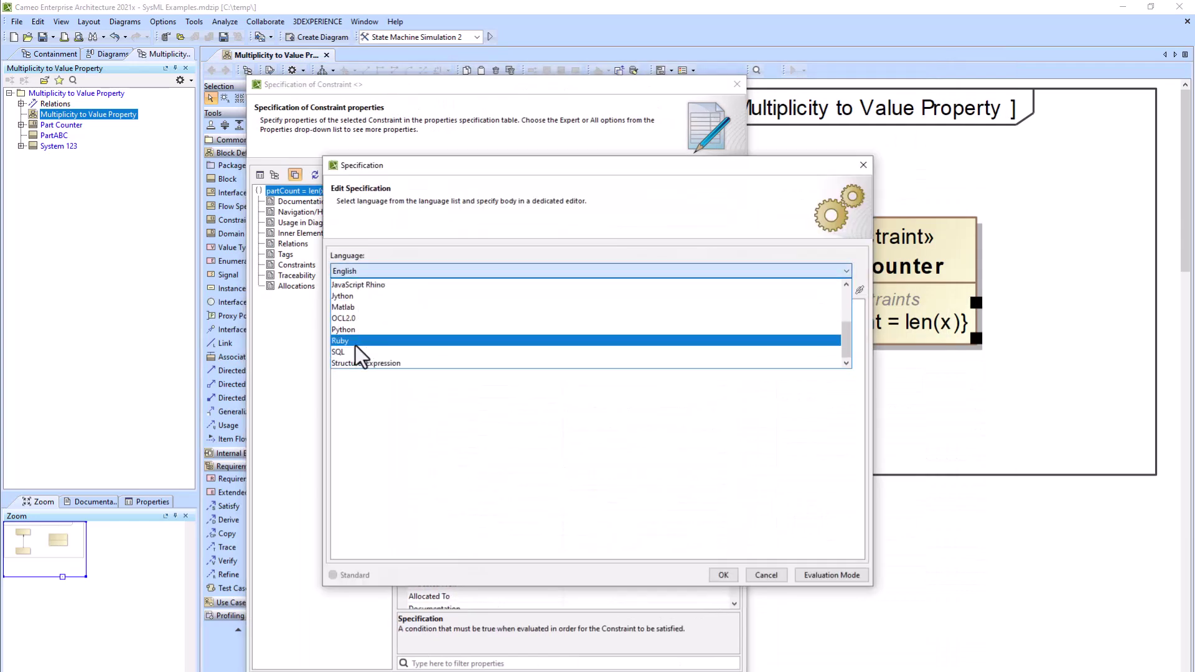
left_click(356, 342)
left_click(728, 573)
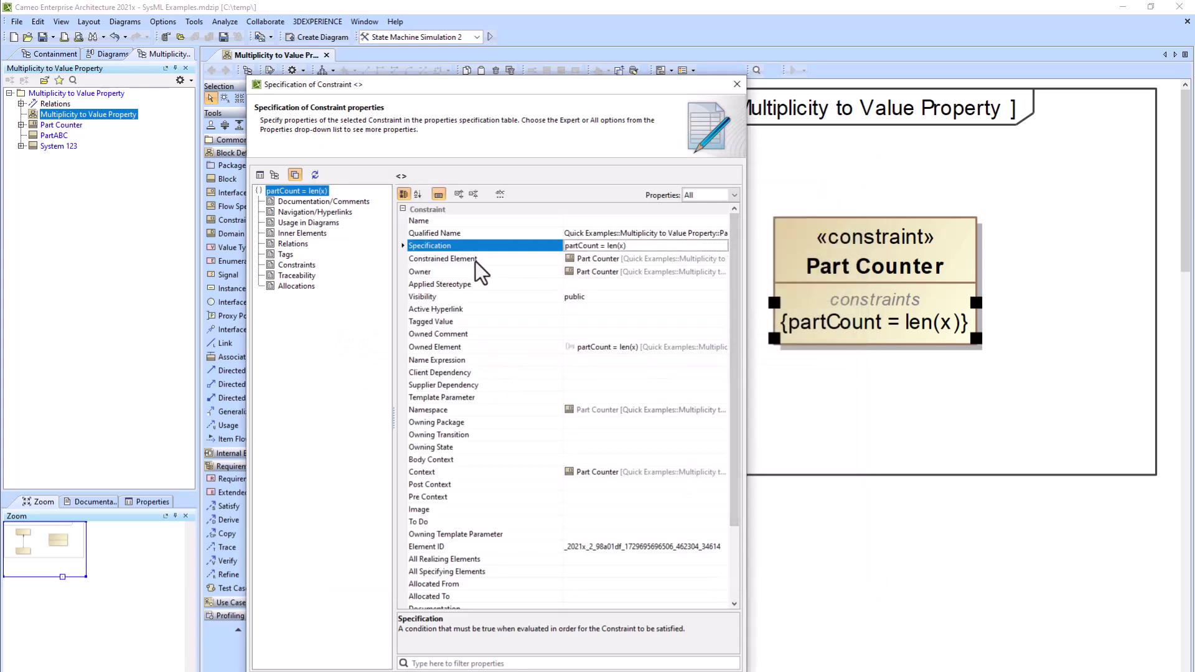
left_click(591, 671)
Generate the parameters of Part Counter from its expression and assign the PartABC block as the type of x.
left_click(866, 240)
left_click(1015, 314)
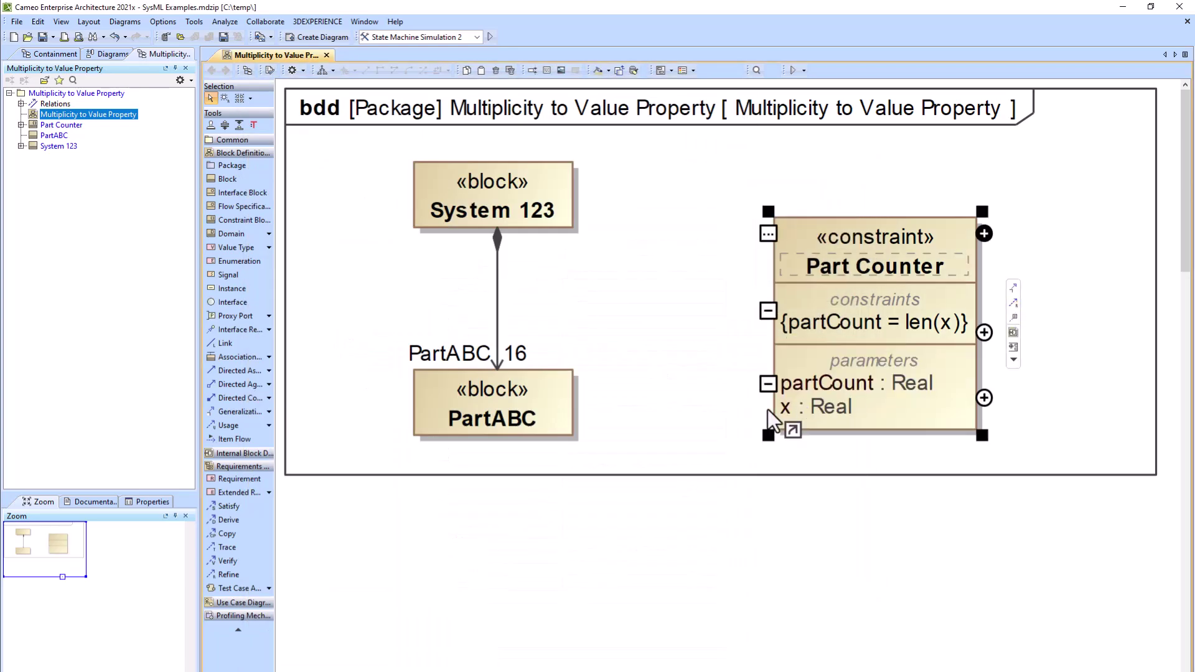
left_click(704, 400)
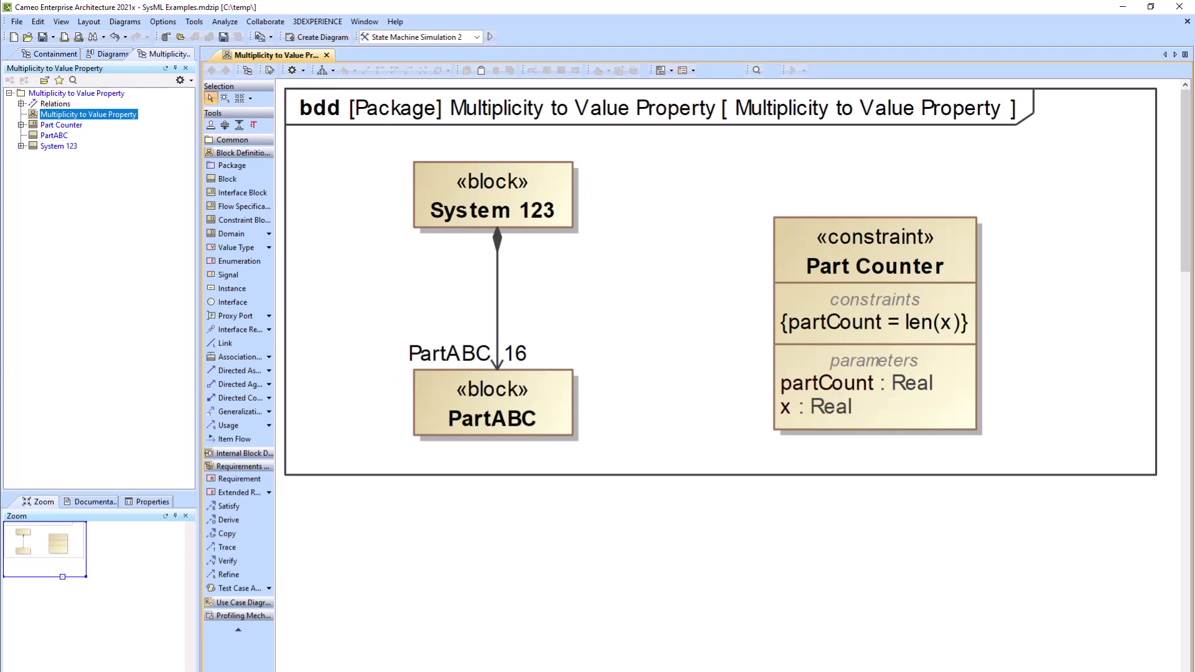
left_click_drag(459, 408, 817, 402)
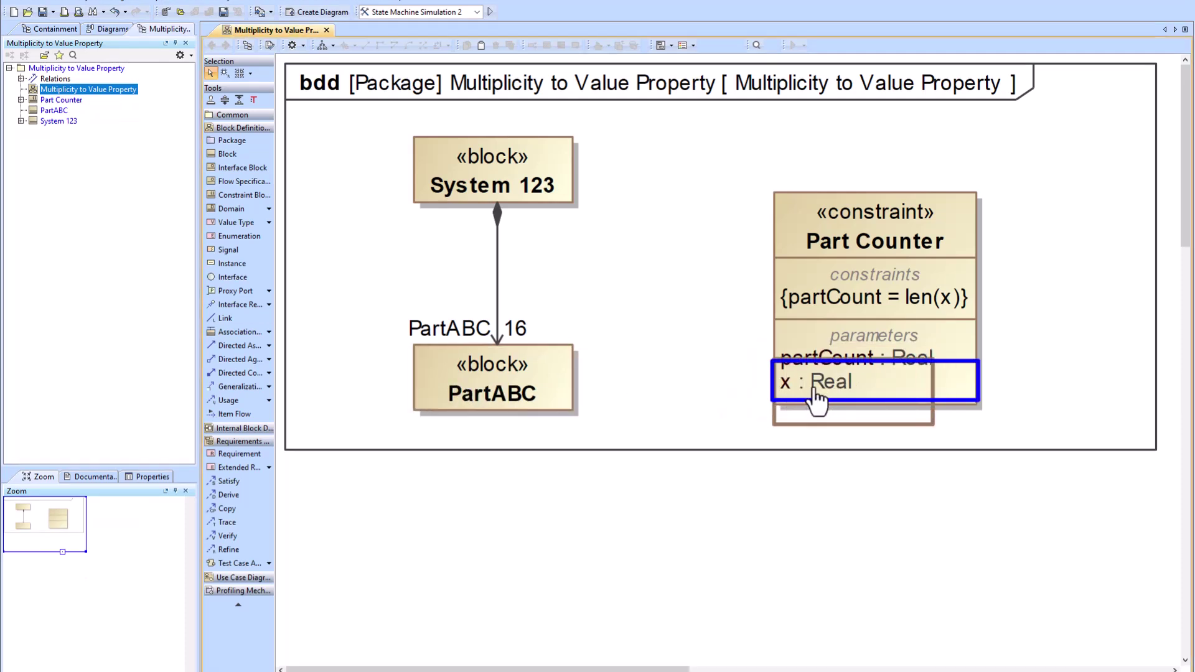
left_click(648, 271)
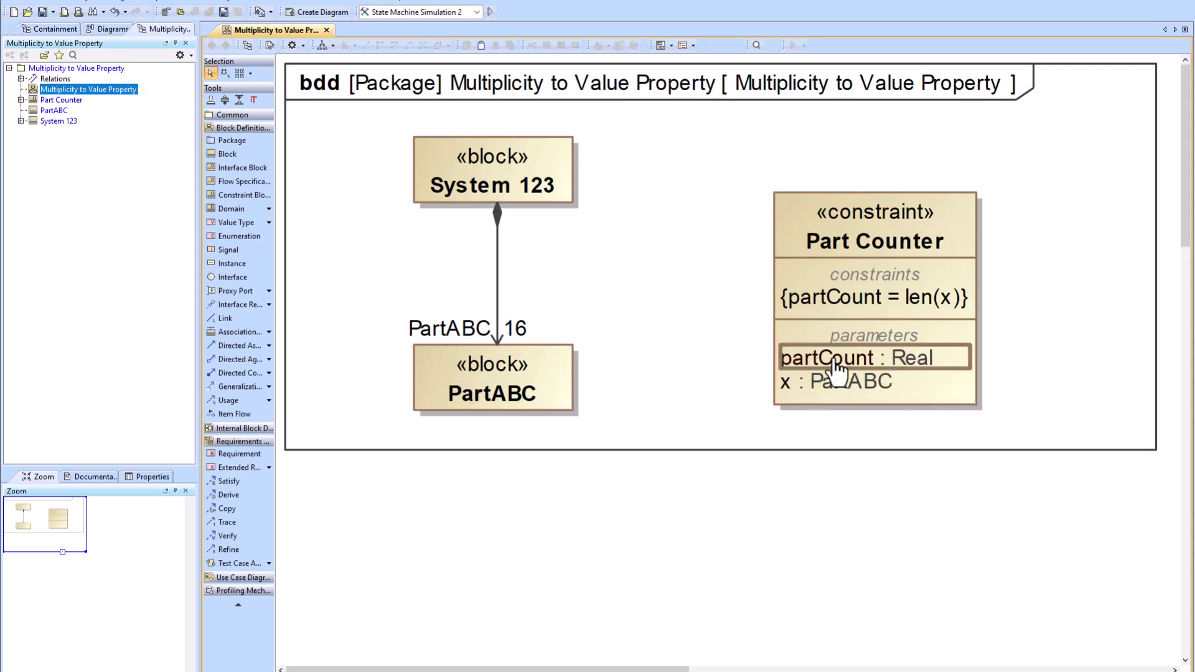
left_click(837, 361)
left_click(903, 359)
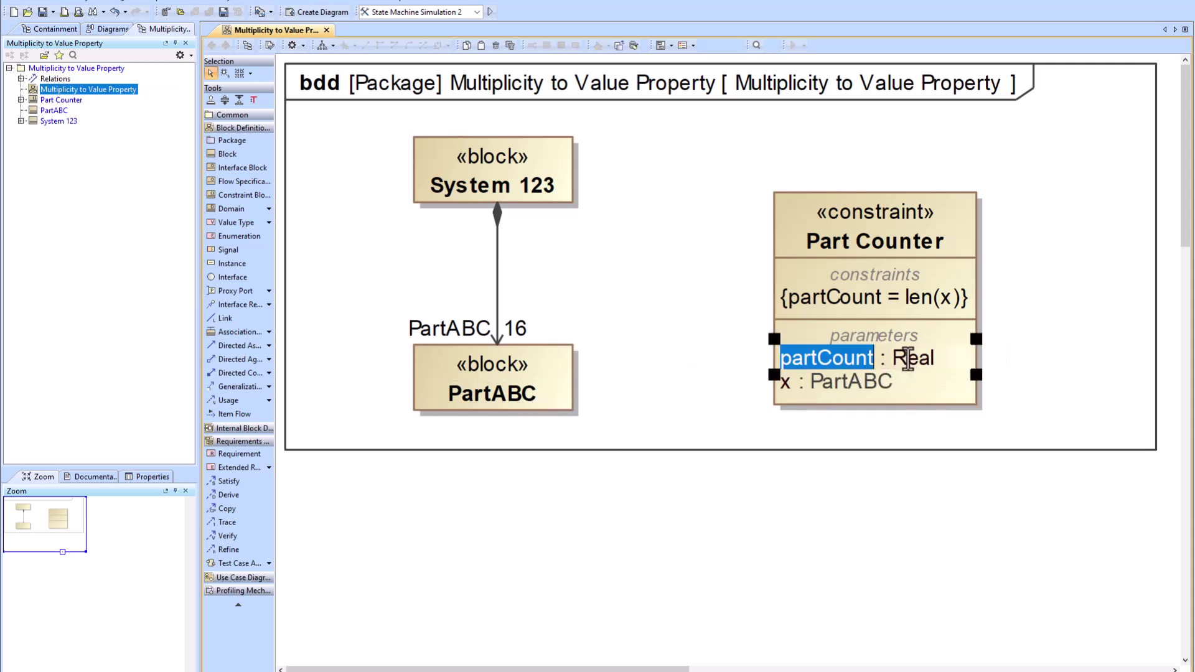
left_click(905, 376)
left_click(944, 359)
left_click(1000, 351)
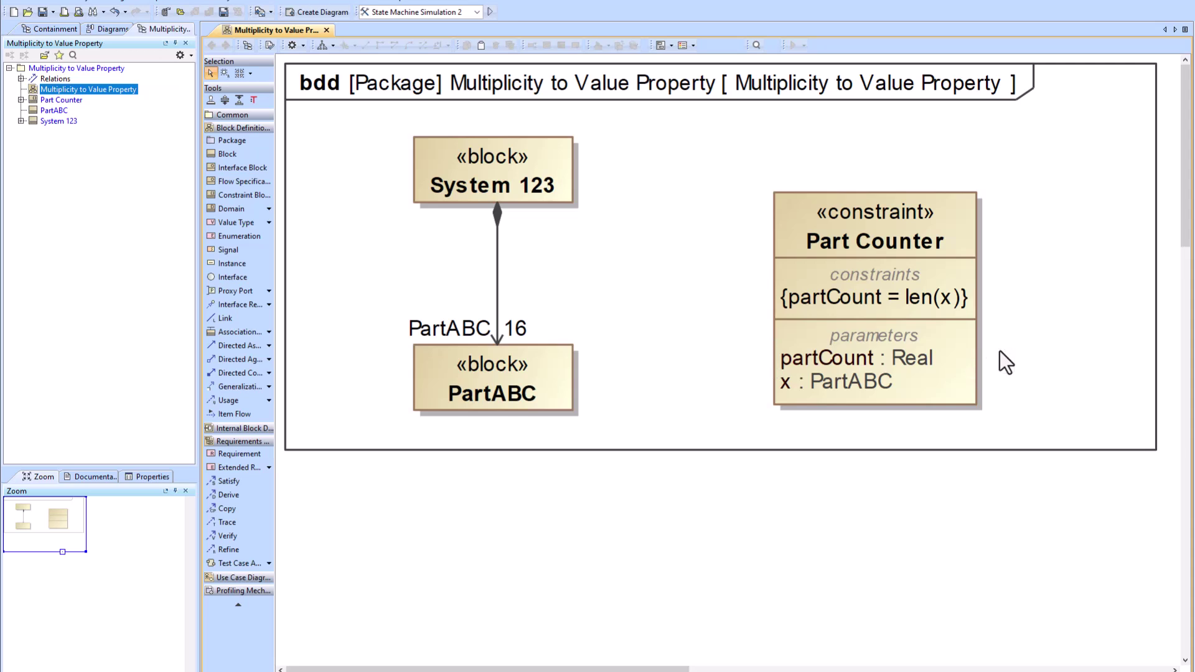
Change the type of the partCount parameter to Integer, accepting the incompatible type change.
double_click(894, 357)
type("I")
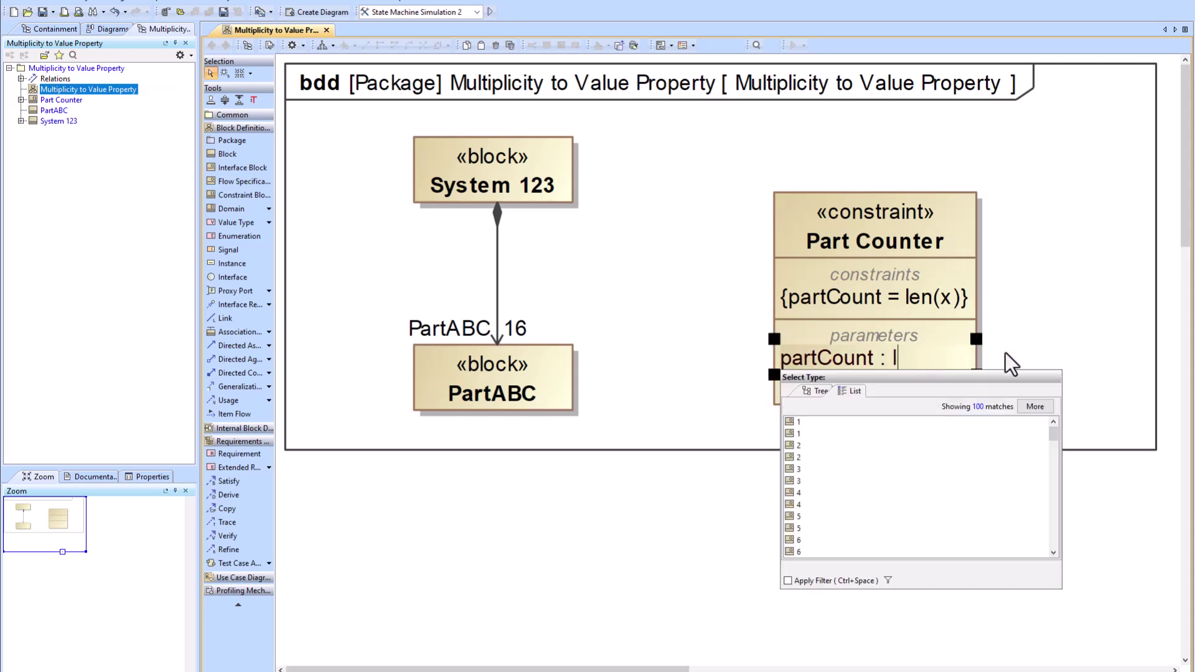
type("nt")
key("Return")
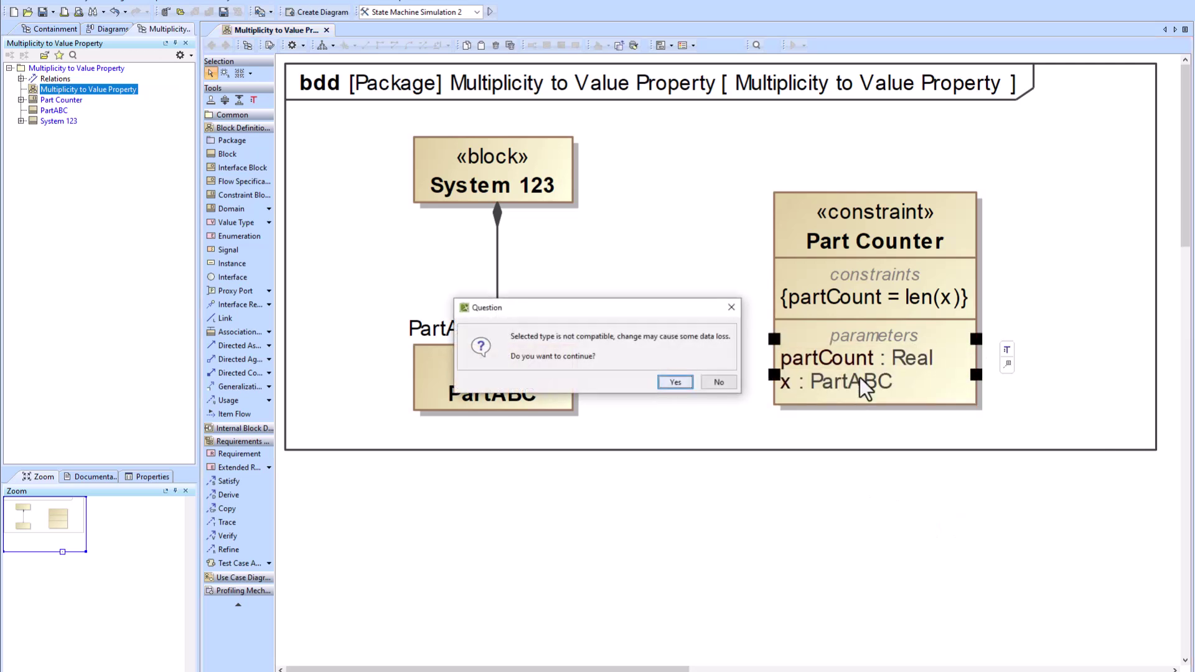
left_click(676, 381)
Set the multiplicity of Part Counter's x parameter to * in its specification.
left_click(868, 384)
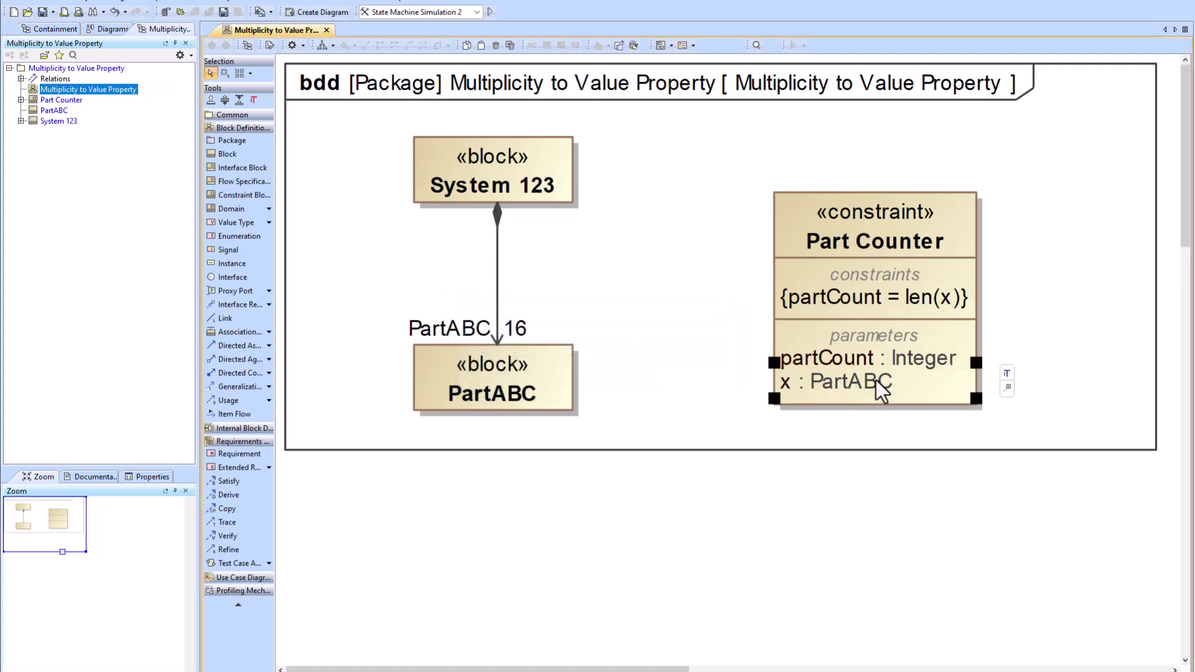
double_click(876, 381)
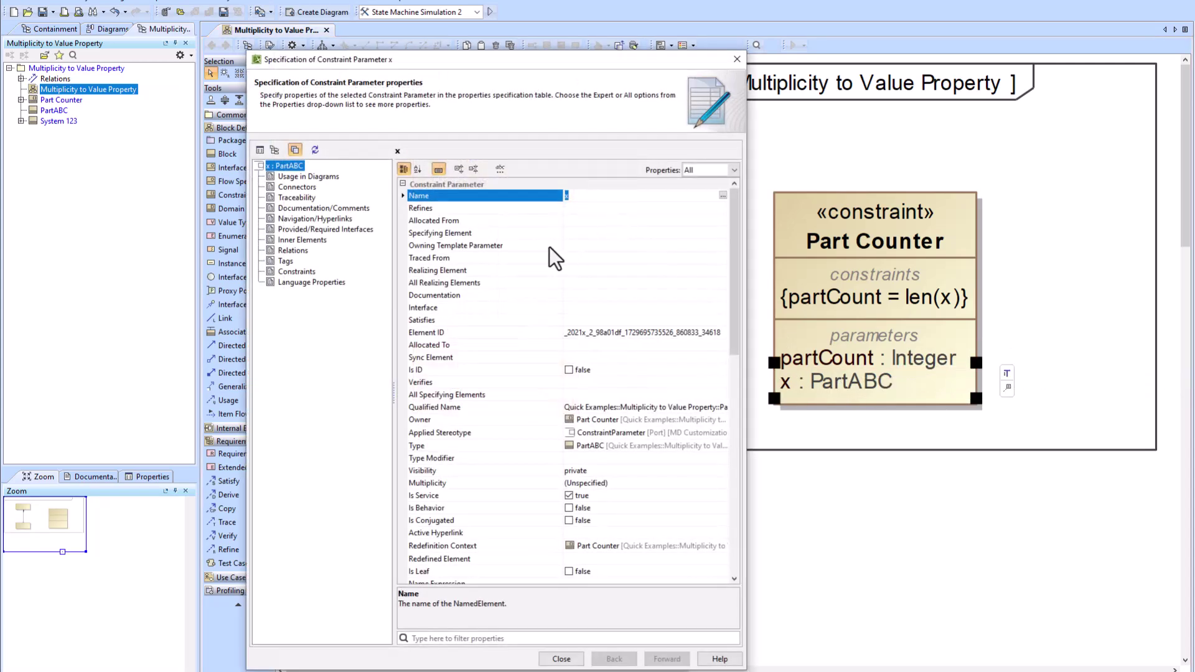
left_click(508, 636)
type("mult")
left_click(591, 198)
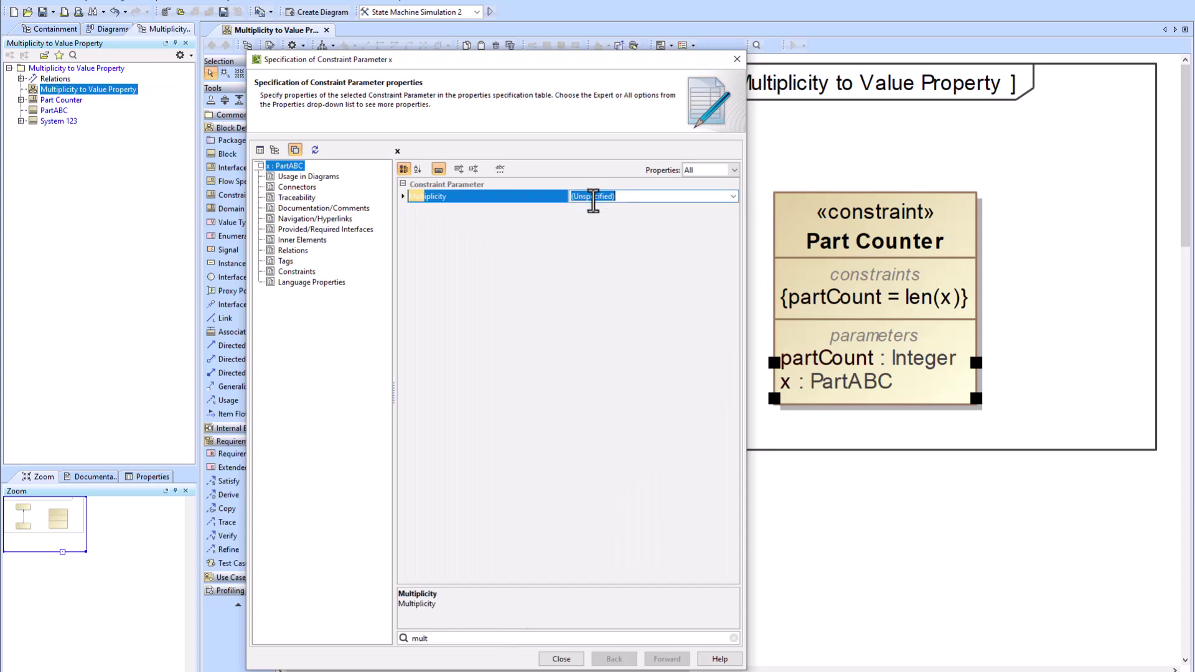
left_click(591, 275)
left_click(555, 658)
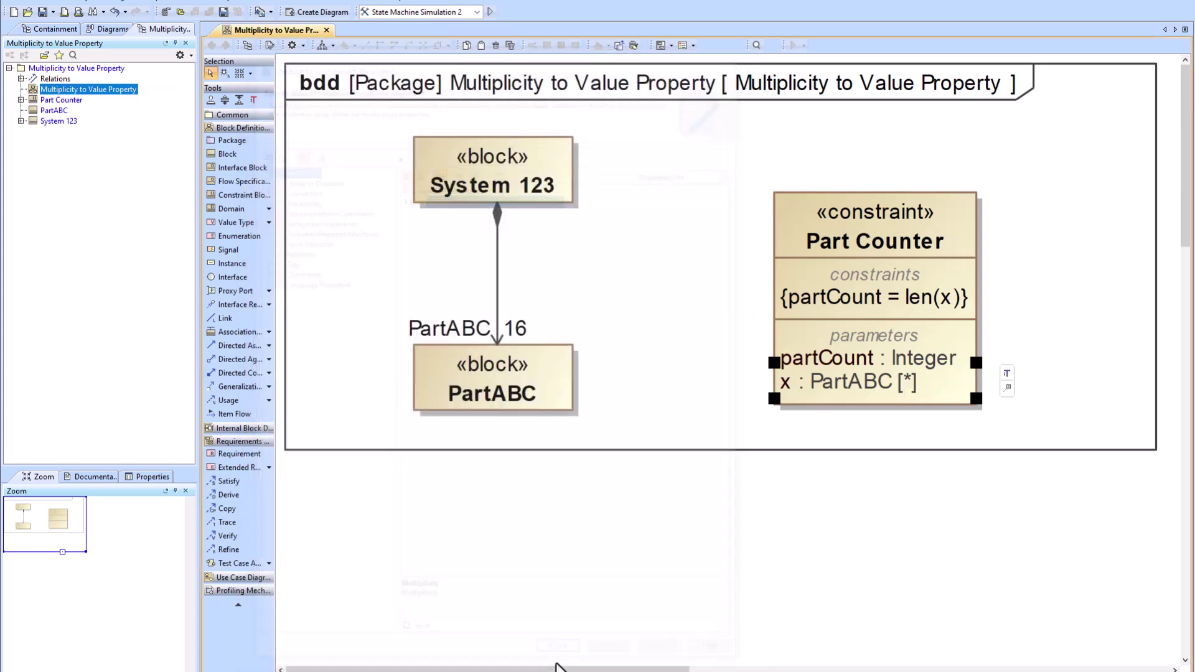
left_click(697, 369)
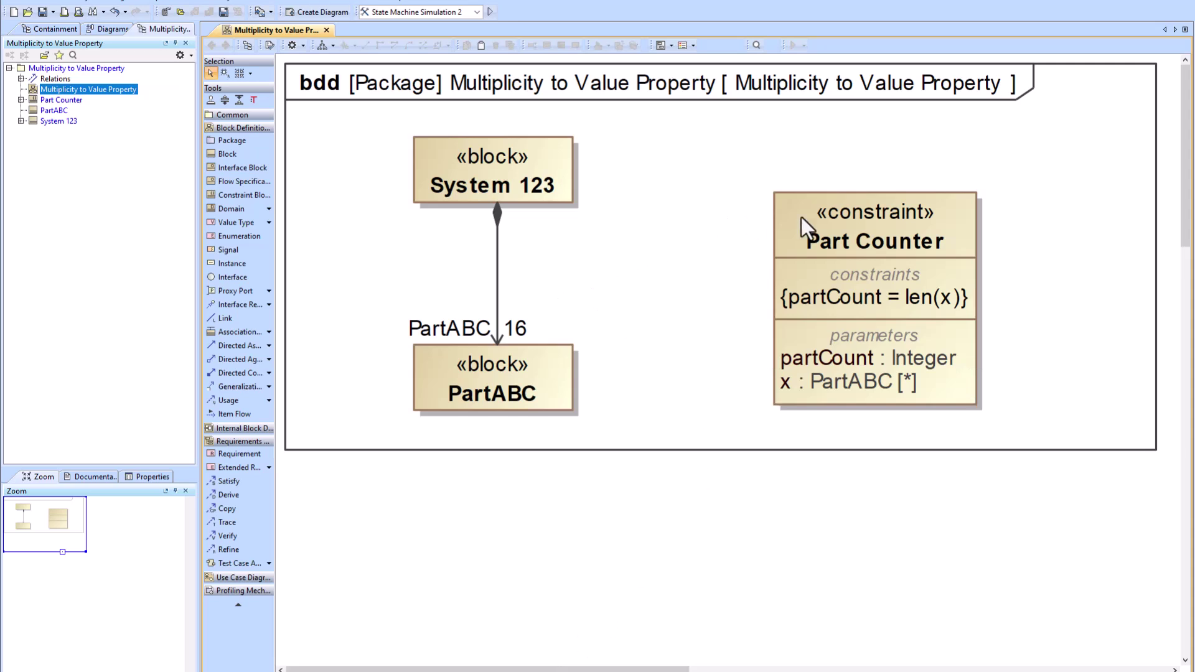
Add Part Counter to the System 123 block as a constraint property.
left_click_drag(800, 227, 469, 163)
left_click(479, 290)
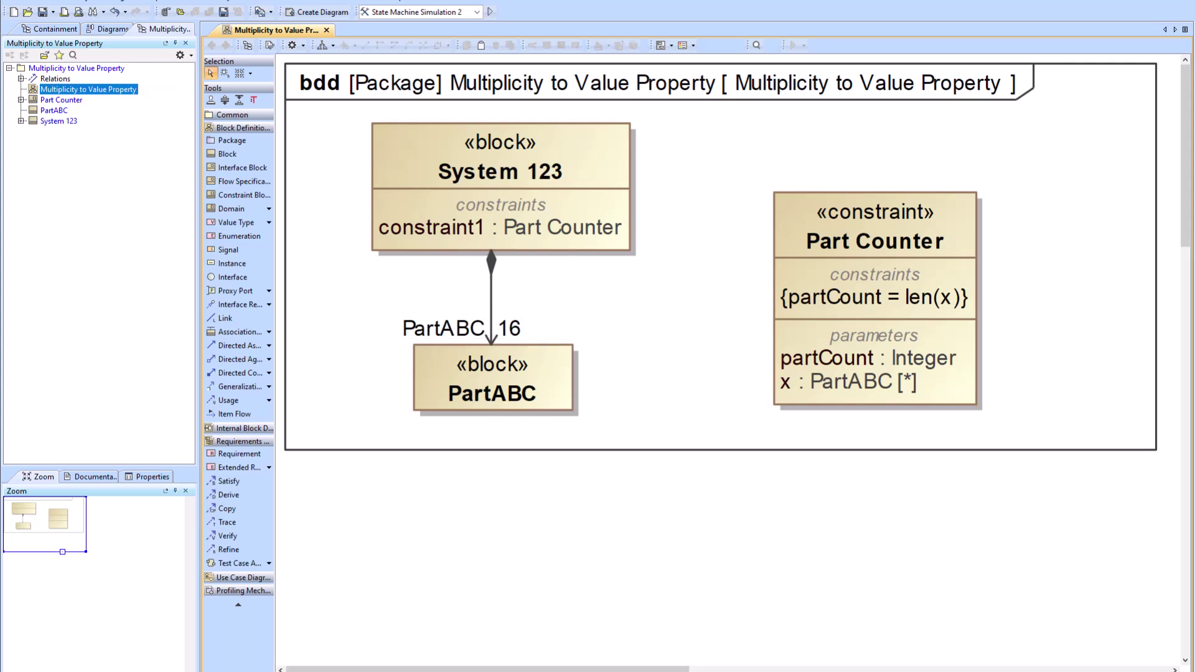
Create a SysML Parametric Diagram for the System 123 block.
right_click(554, 165)
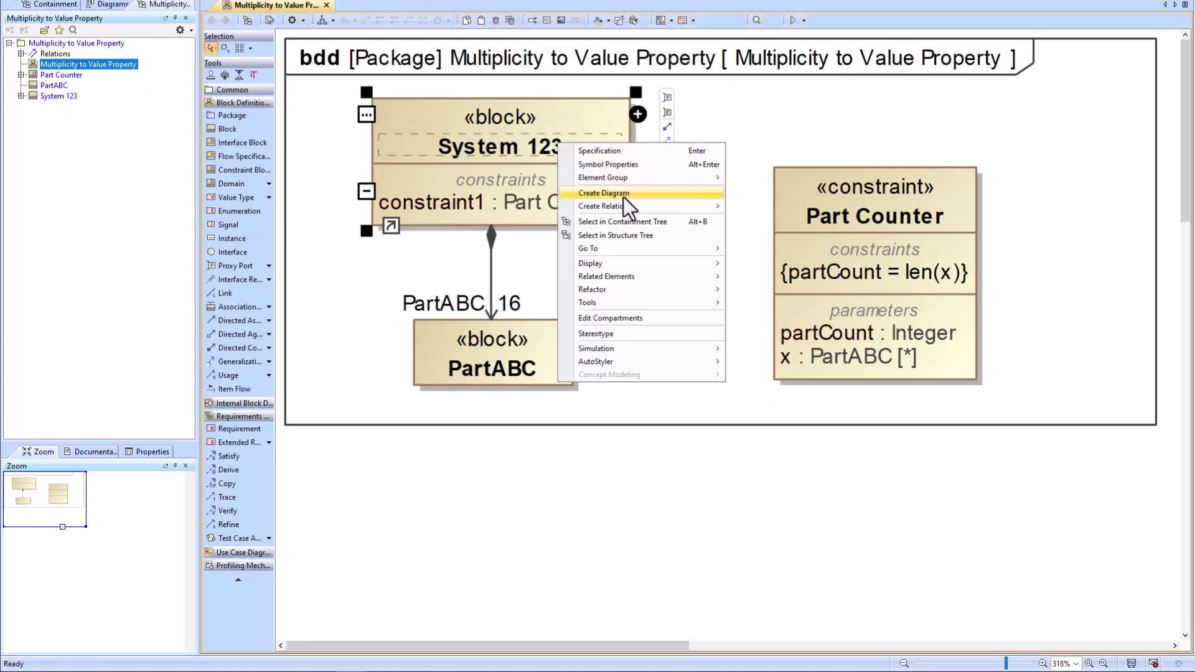
left_click(622, 221)
type("par")
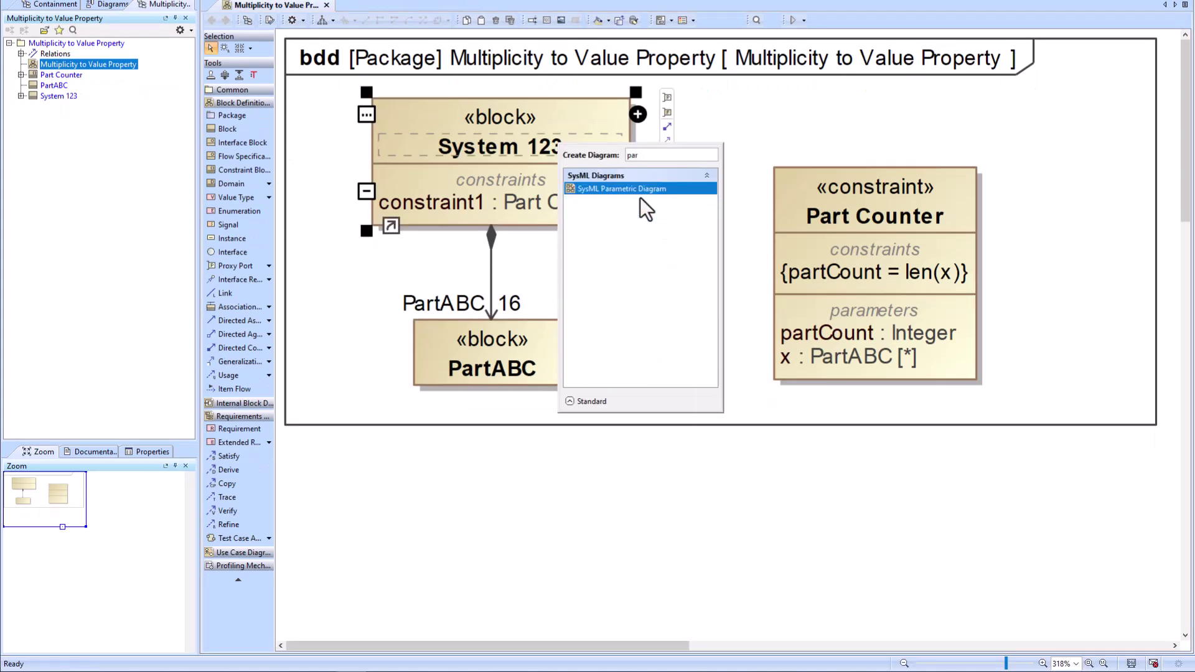
left_click(627, 188)
Display the PartABC part and constraint1 with its partCount and x parameters in the parametric diagram.
left_click(392, 269)
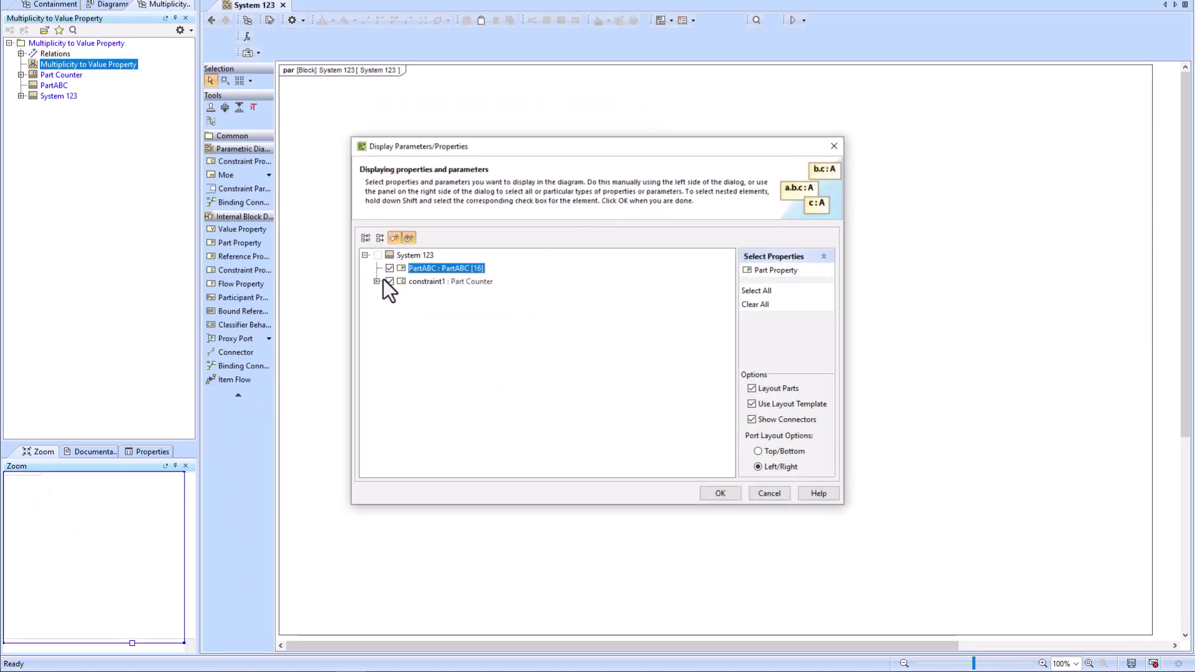
left_click(401, 294)
left_click(402, 308)
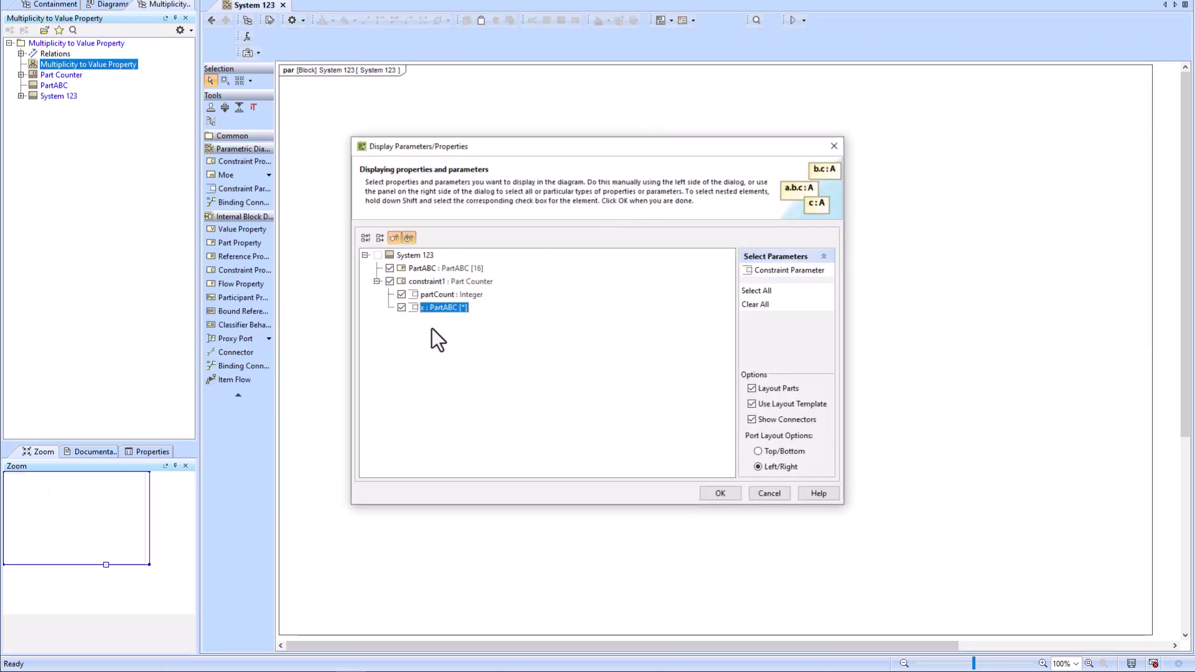
left_click(716, 493)
Shrink the parametric diagram frame around the shapes, place PartABC beside constraint1 and bind it to the x parameter.
left_click_drag(414, 123, 477, 193)
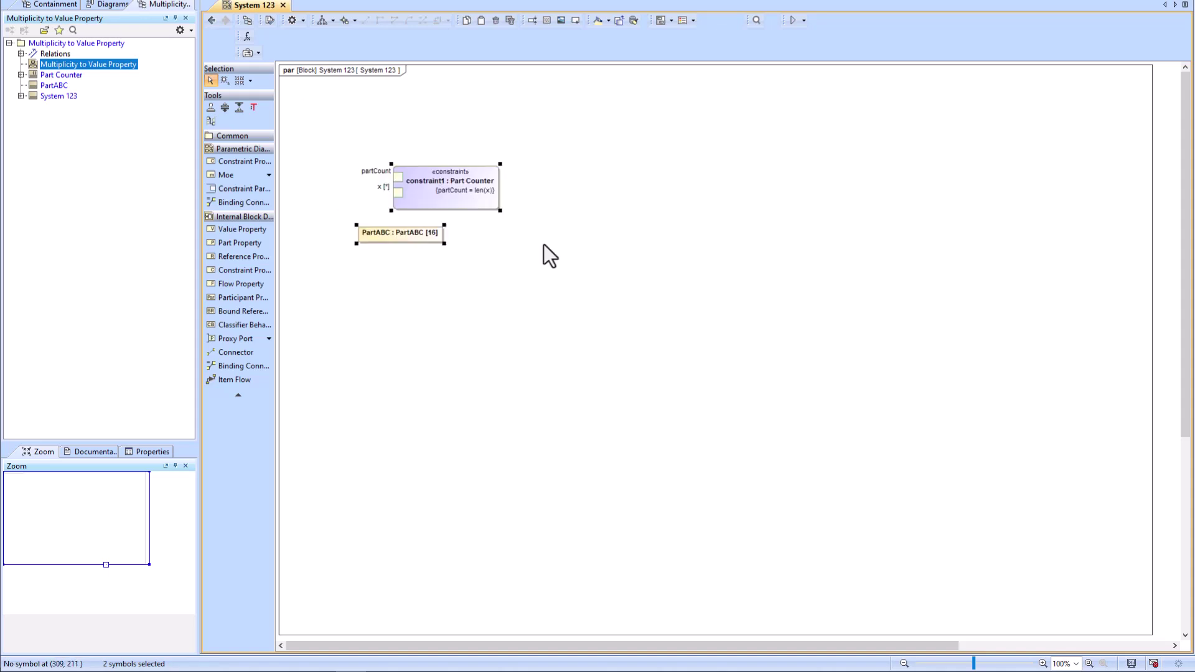
left_click(1152, 635)
left_click_drag(1154, 636, 513, 255)
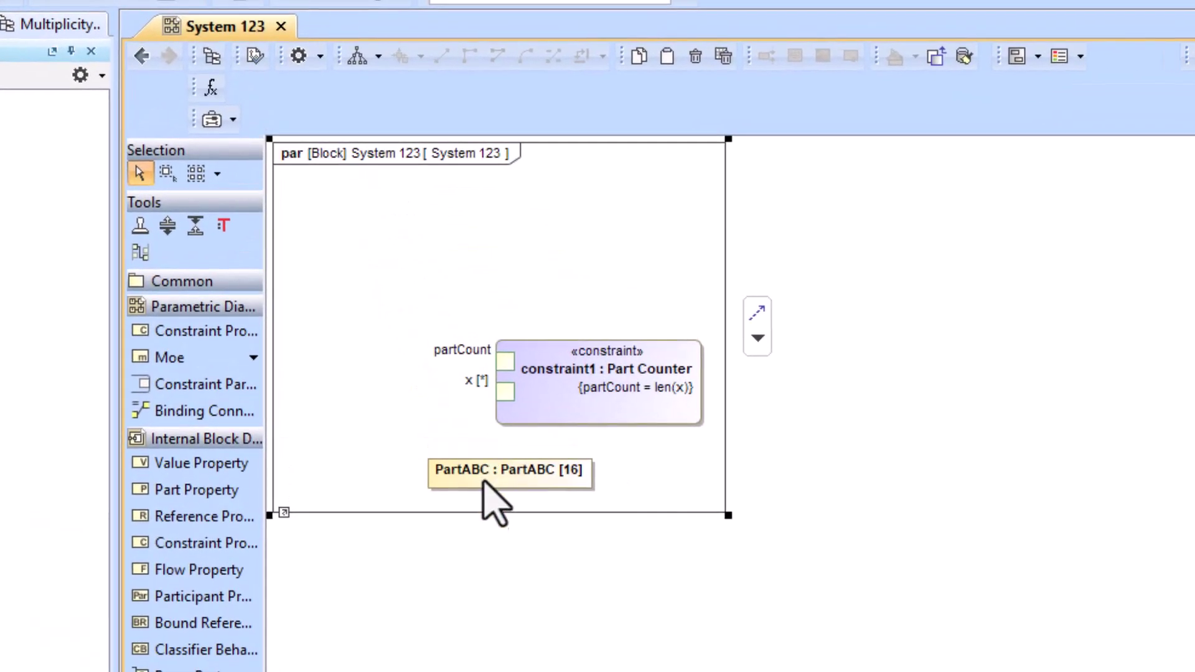
left_click_drag(484, 484, 335, 402)
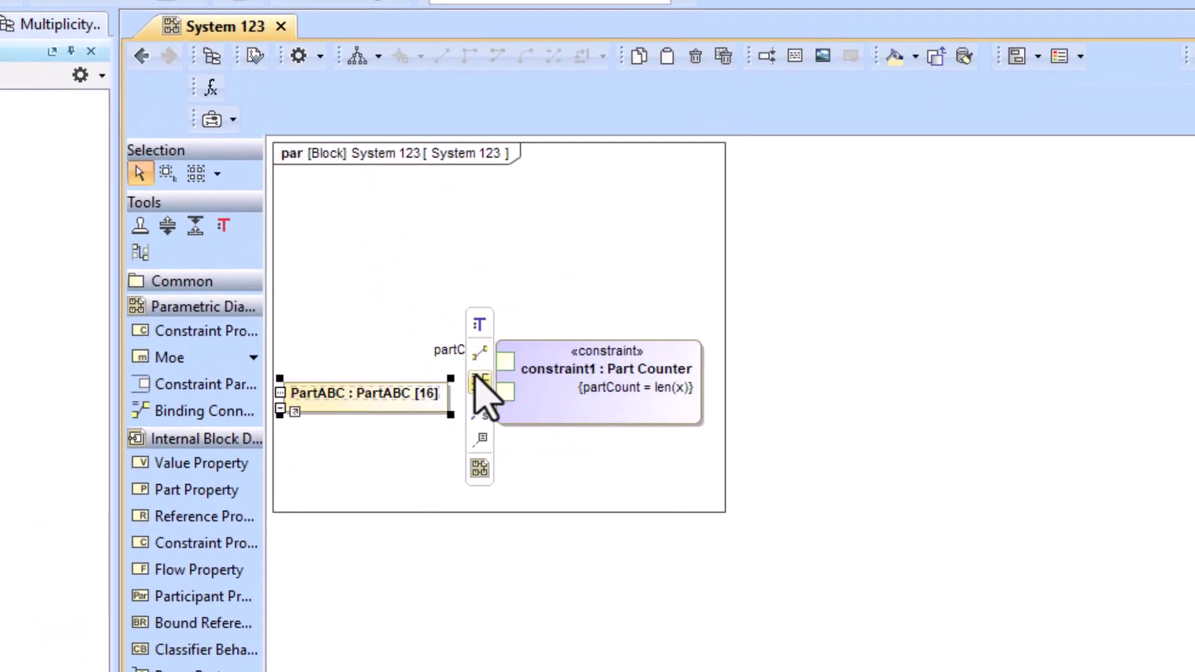
mouse_move(479, 381)
left_mouse_down()
mouse_move(525, 394)
mouse_move(496, 394)
left_mouse_up()
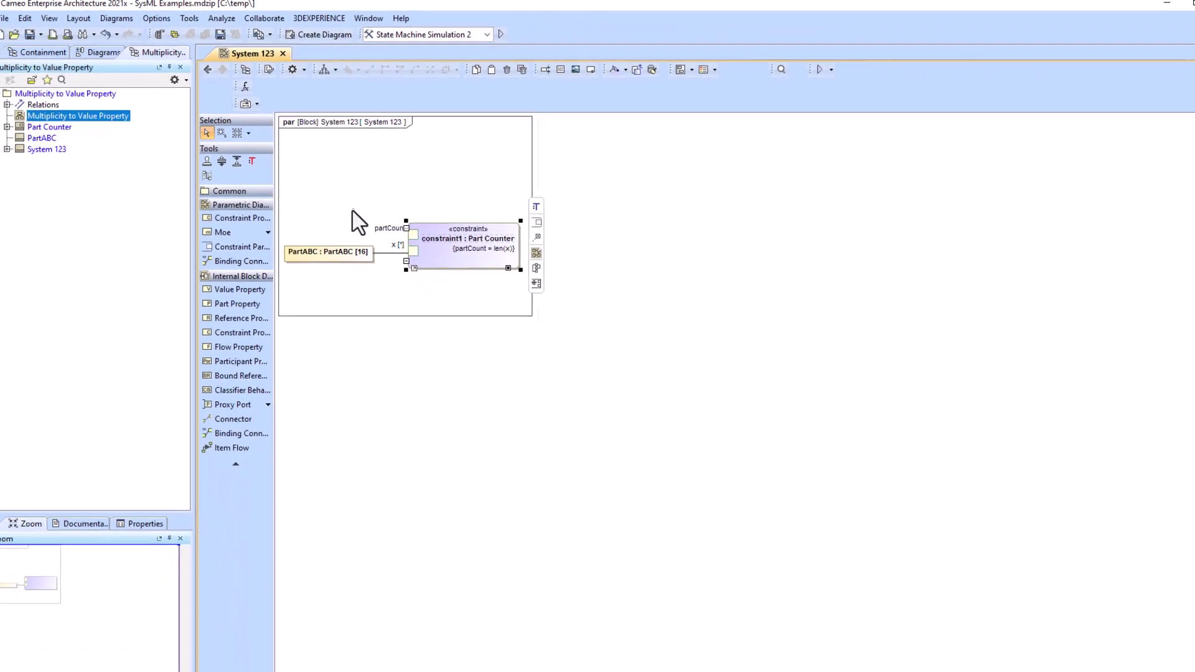
Return to the block definition diagram and add a value property PartCount of type Integer to System 123.
left_click(211, 71)
left_click(614, 187)
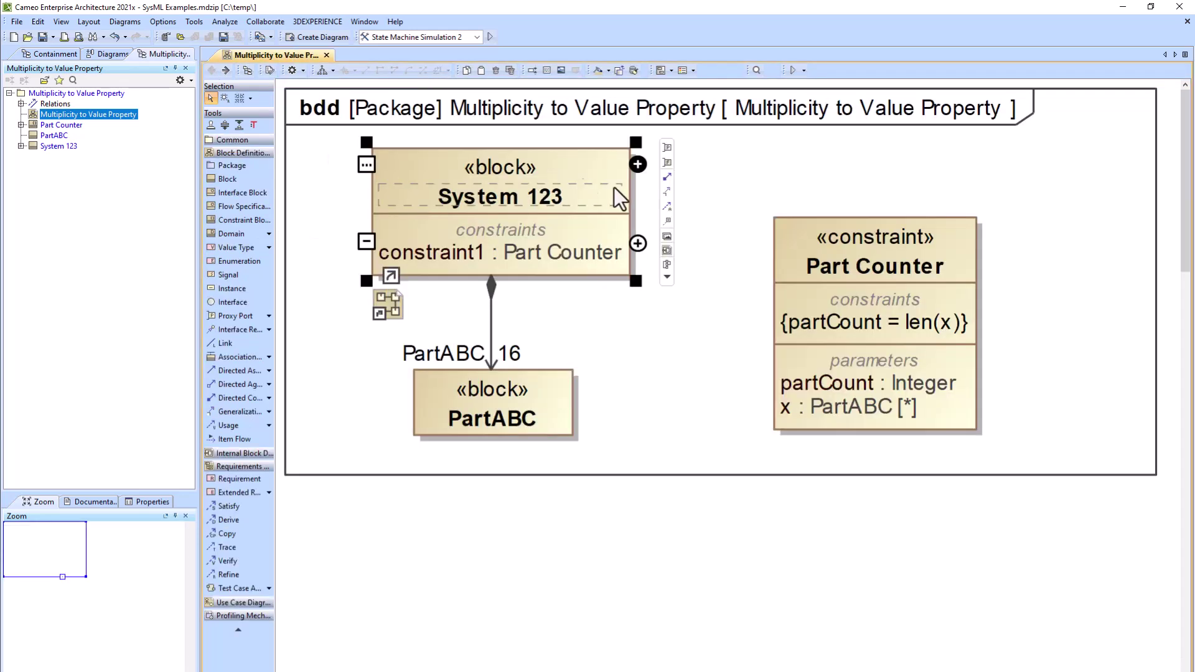
mouse_move(637, 184)
left_click(686, 223)
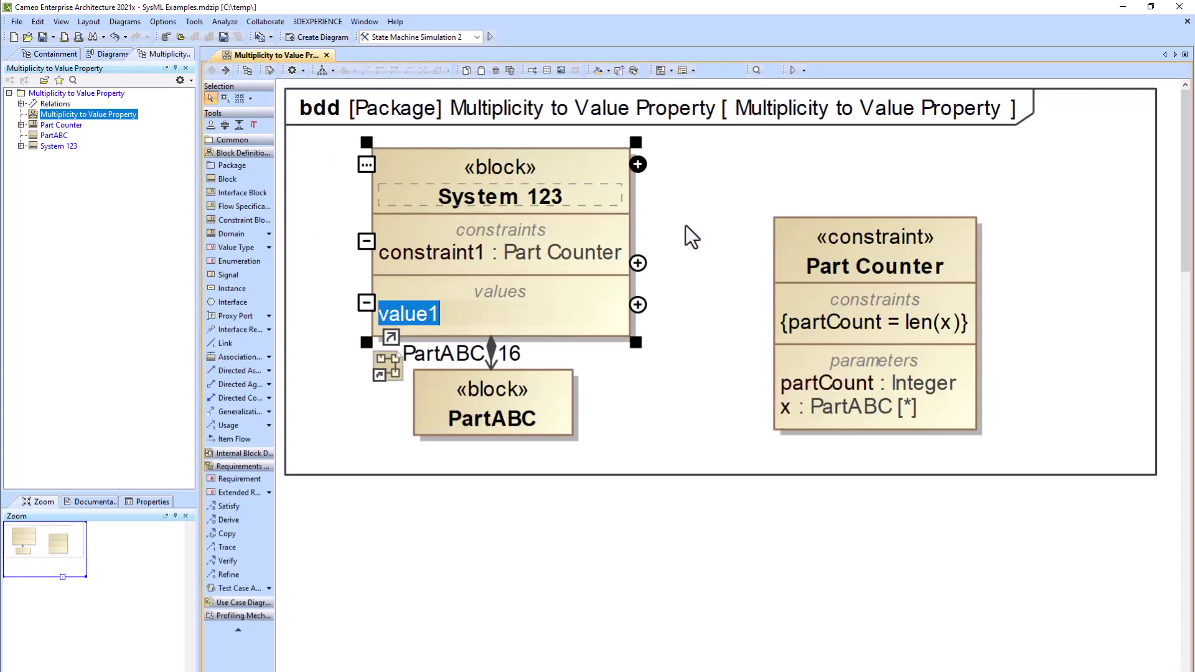
type("PartCount:Integer")
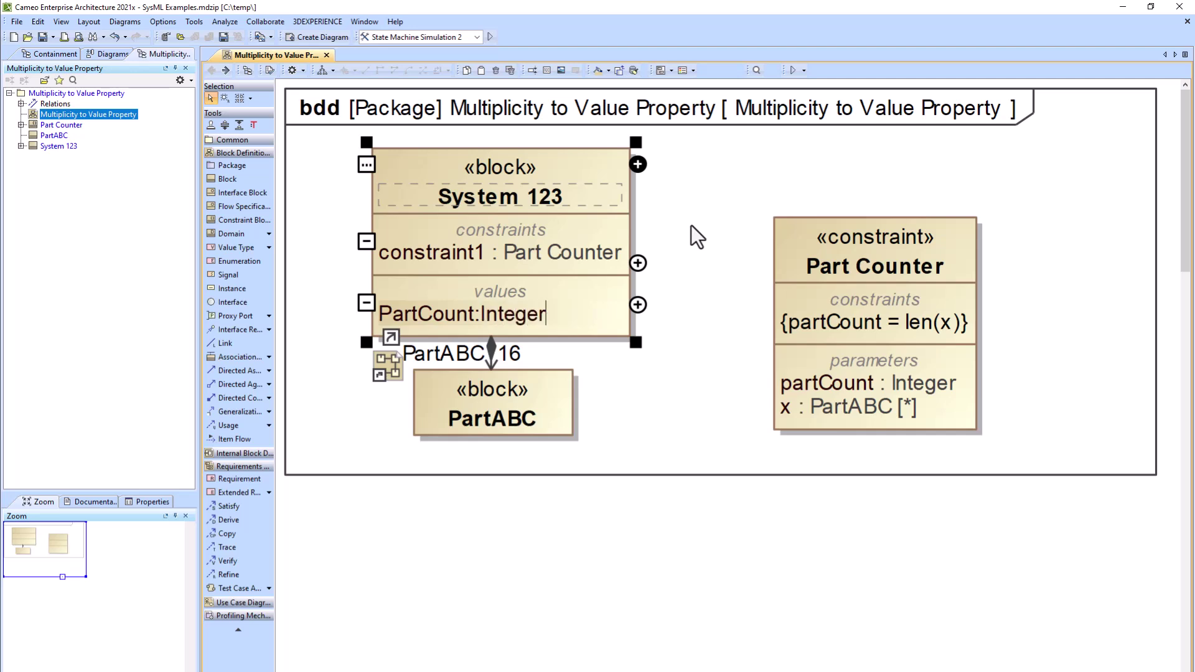
left_click(722, 311)
Show the PartCount value property in System 123's parametric diagram and bind it to constraint1's partCount parameter.
left_click_drag(513, 189, 509, 179)
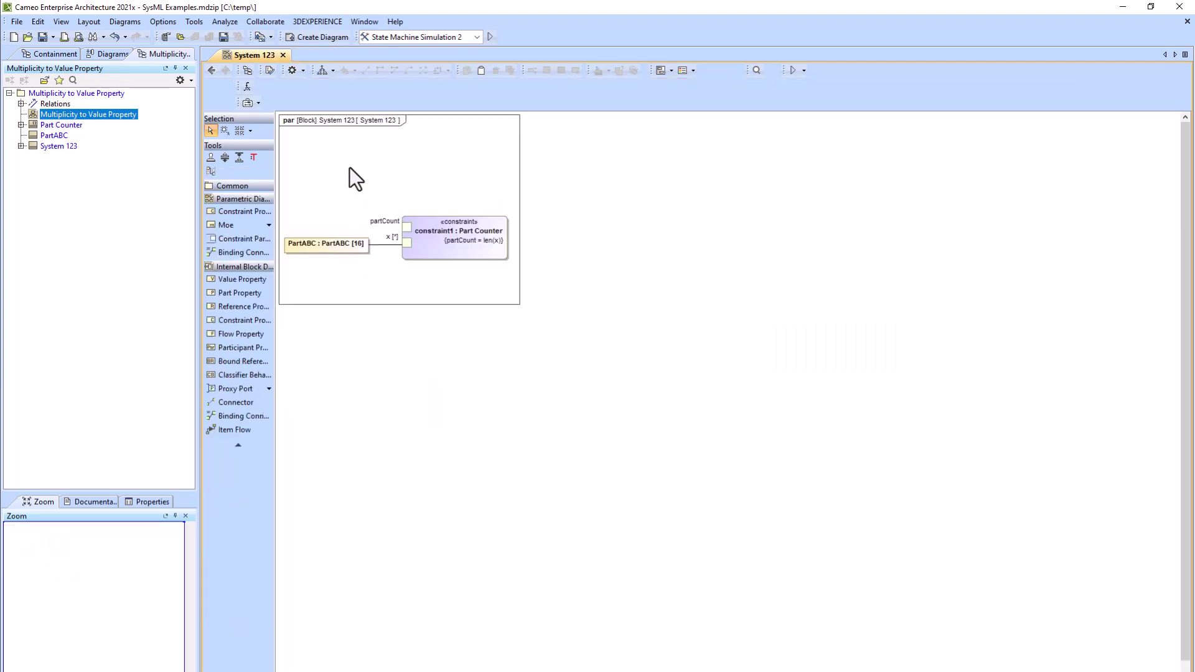
right_click(350, 167)
left_click(576, 263)
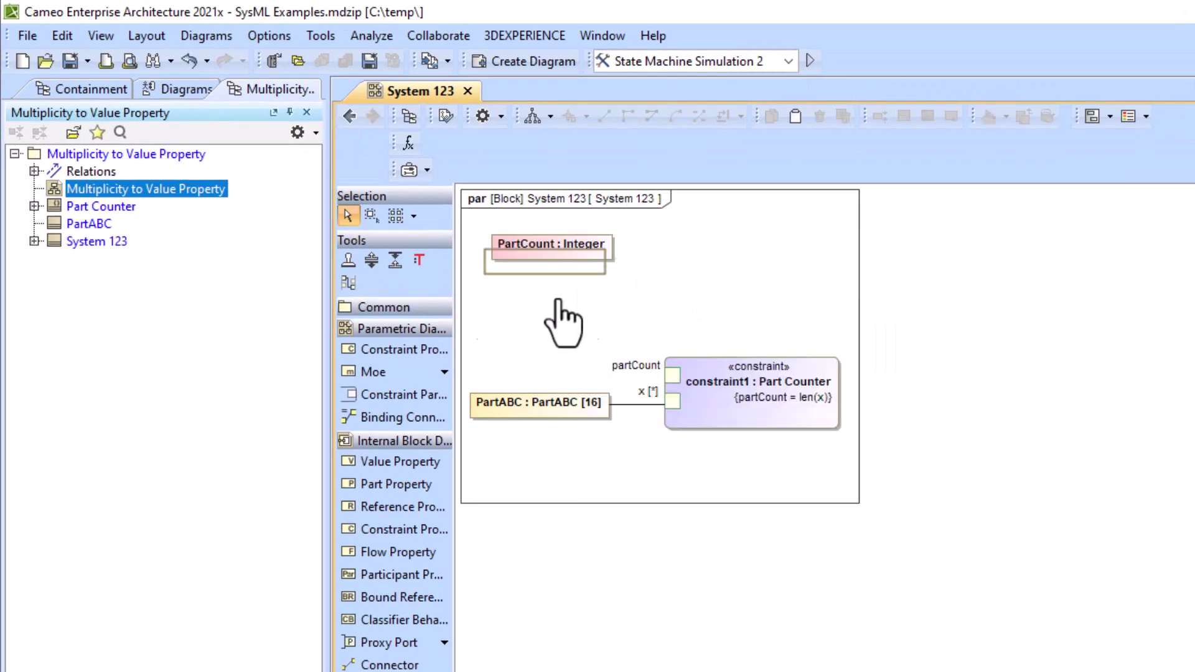
left_click_drag(337, 149, 327, 222)
left_click(621, 358)
left_click(674, 374)
Move the bound properties and constraint1 up into a compact layout and fit the parametric diagram frame to them.
left_click_drag(769, 374, 752, 302)
left_click(723, 439)
key("ctrl+a")
left_click(534, 119)
left_click(848, 503)
left_click(550, 339)
key("ctrl+a")
left_click(847, 503)
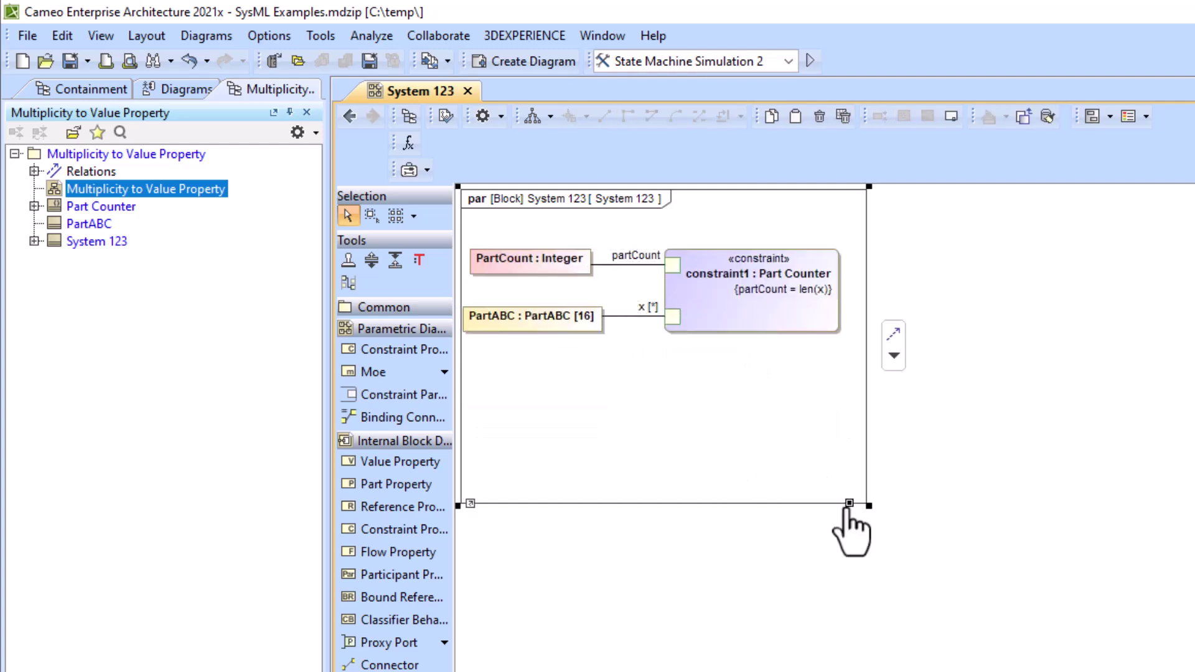
left_click(849, 503)
Place System 123's parametric diagram below the PartABC block in the block definition diagram and show its contents as an overview.
left_click(621, 239)
left_click(302, 101)
left_click(29, 208)
left_click_drag(70, 166, 466, 478)
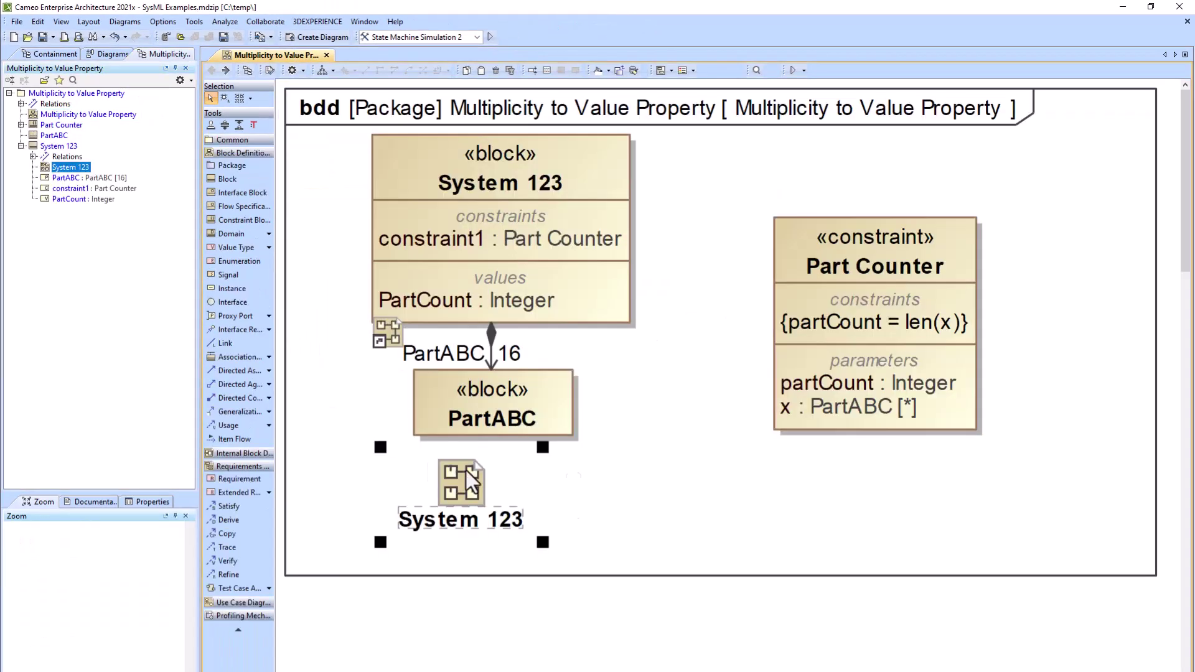
right_click(486, 487)
left_click(588, 489)
left_click_drag(593, 499, 523, 500)
left_click(1089, 664)
left_click(1104, 664)
left_click(1089, 663)
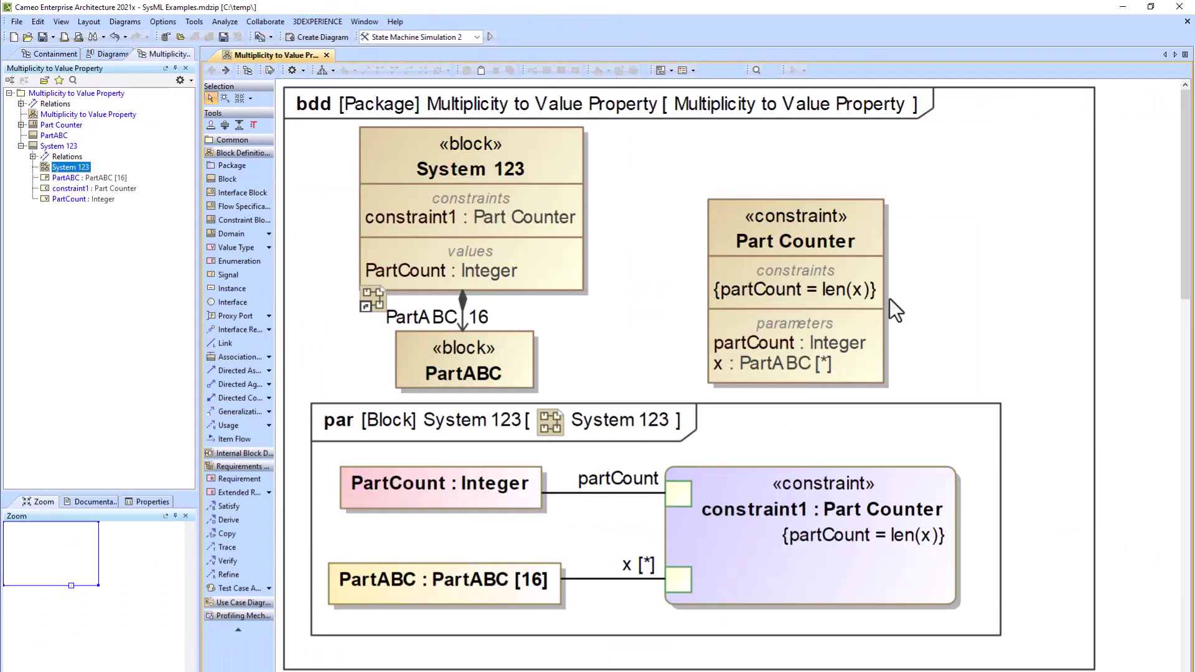
Run a simulation of the System 123 block and bring the parametric overview into view.
left_click(550, 134)
left_click(794, 20)
scroll(495, 221, "down", 5)
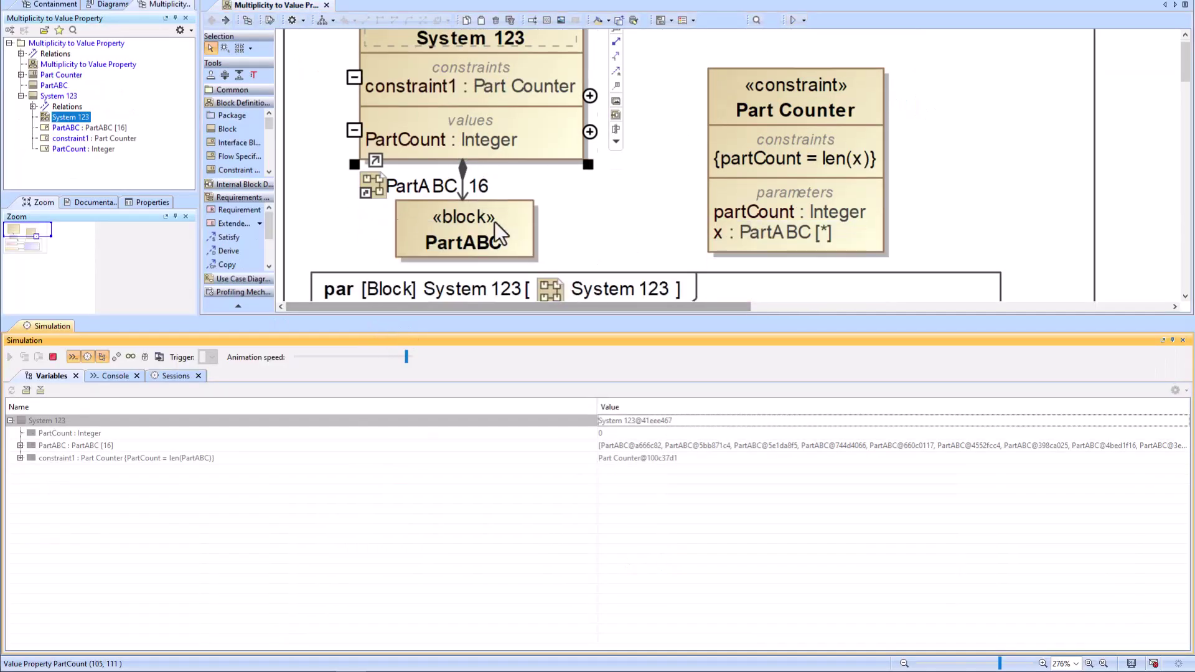
scroll(506, 218, "down", 3)
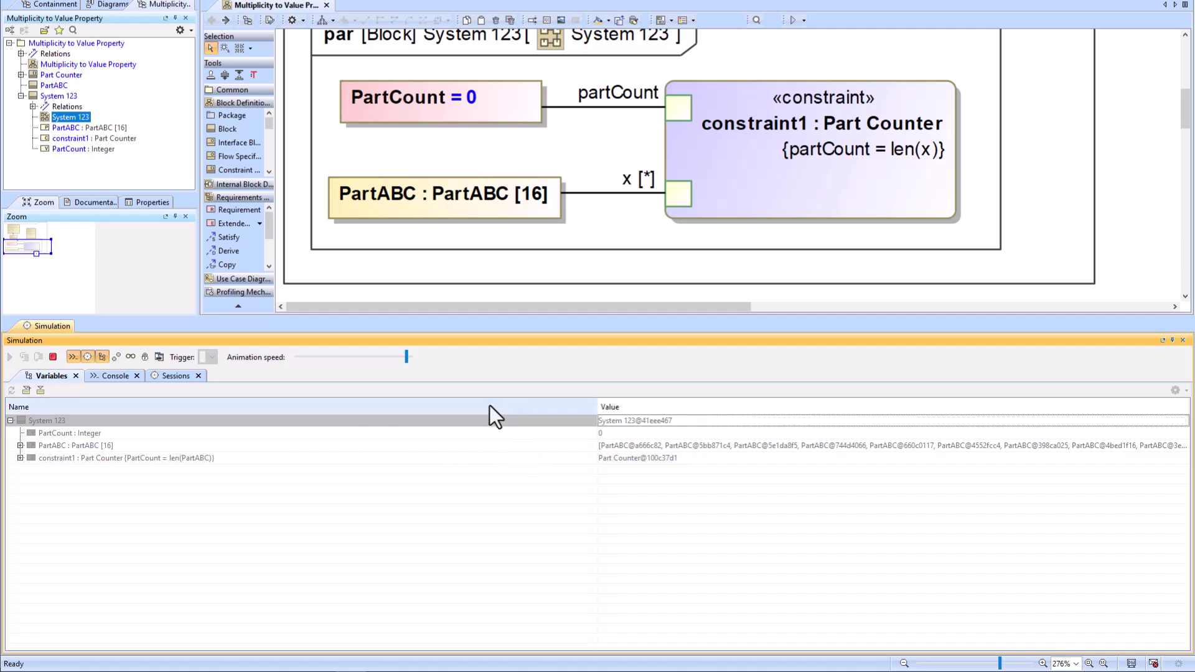
scroll(553, 223, "up", 1)
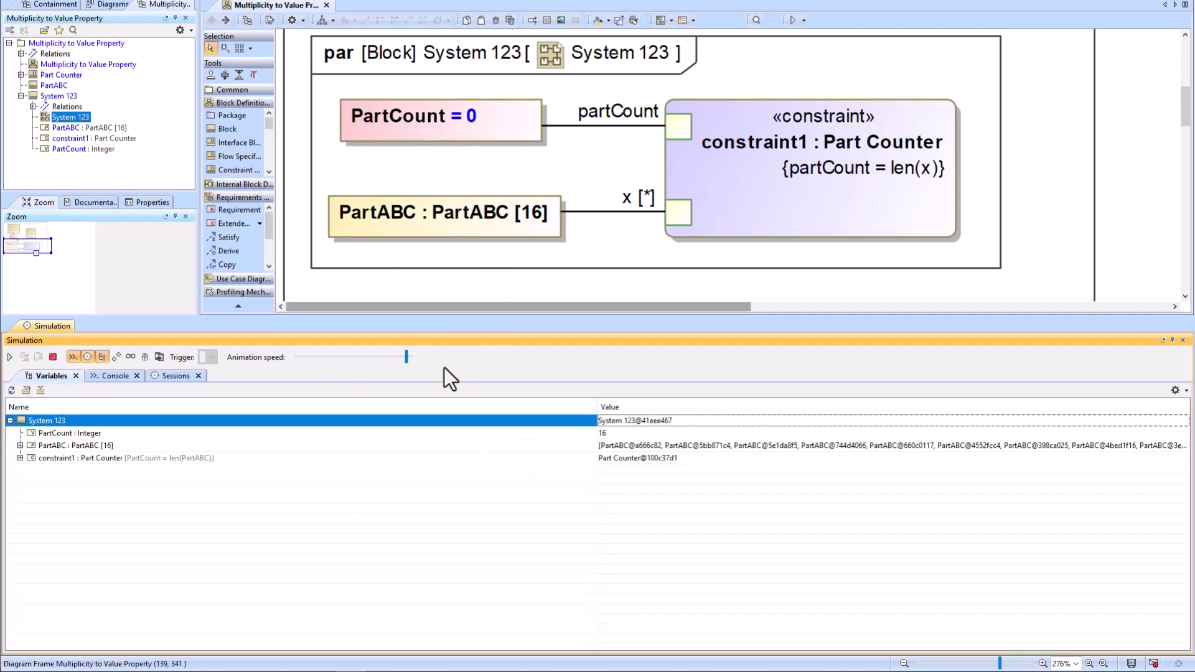
Examine the simulated values of PartCount, the PartABC instances and constraint1's parameters, and refresh the diagram's PartCount value.
left_click(107, 376)
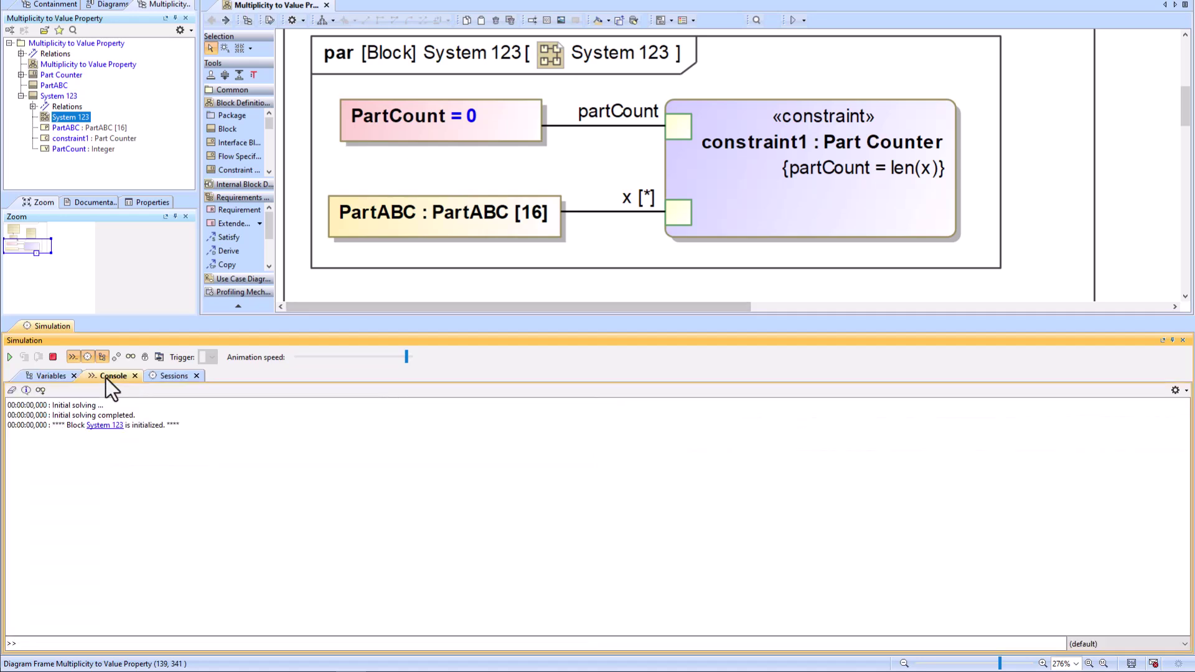
left_click(177, 375)
left_click(45, 375)
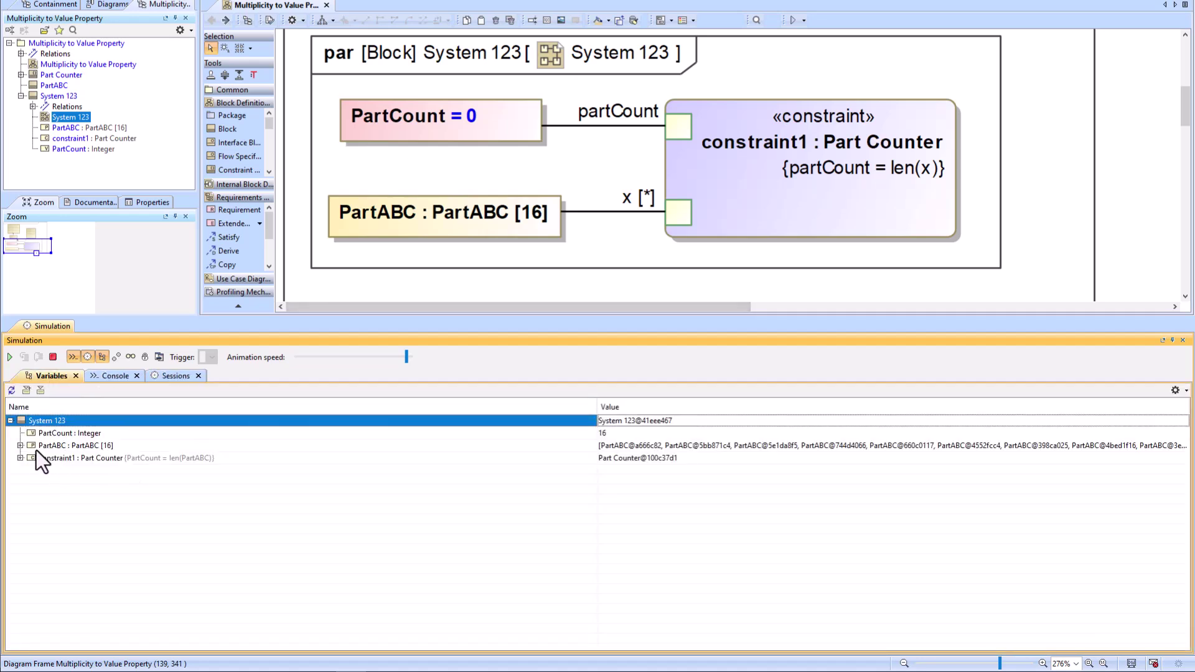
left_click(20, 445)
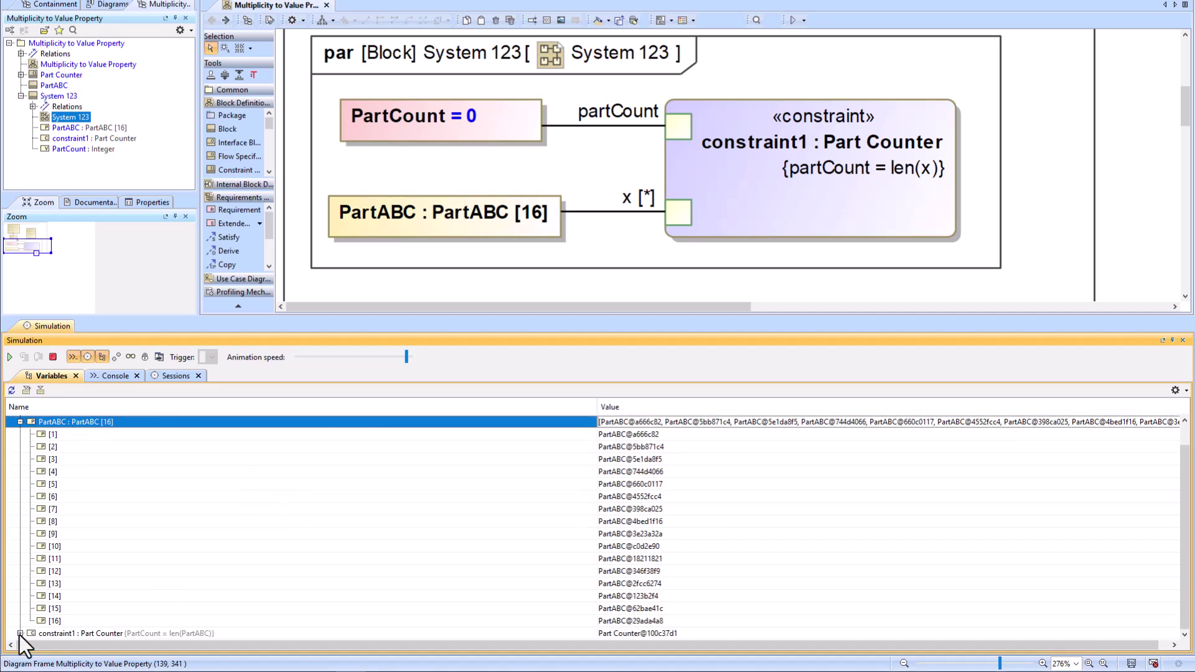
left_click(20, 633)
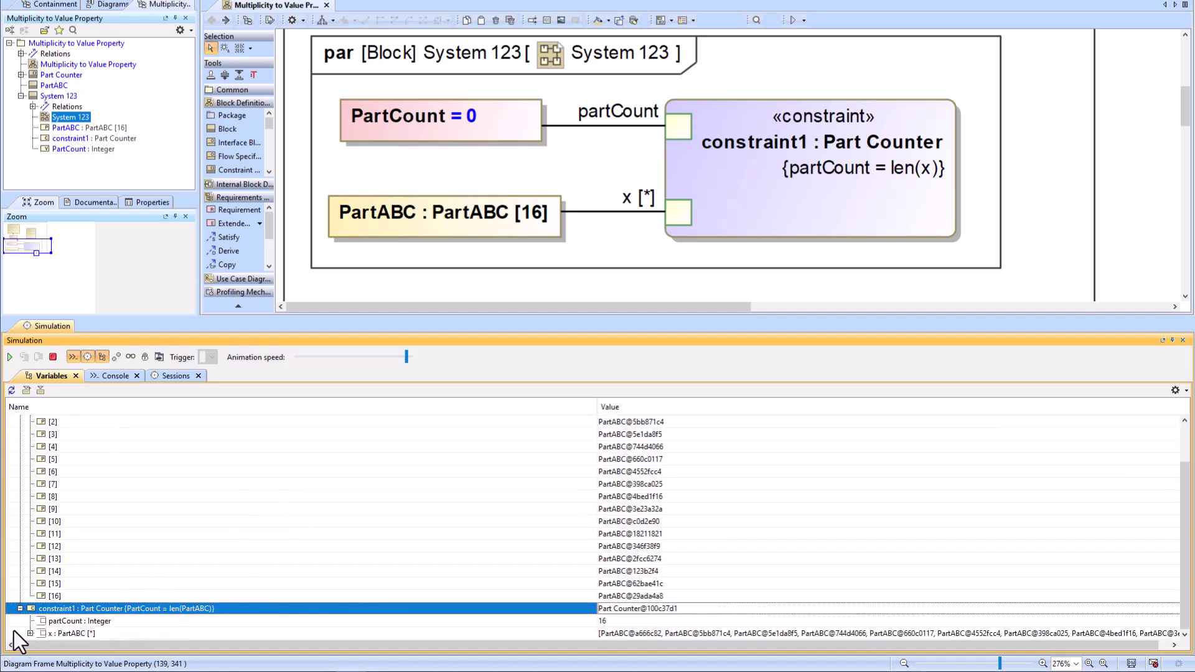
left_click(30, 633)
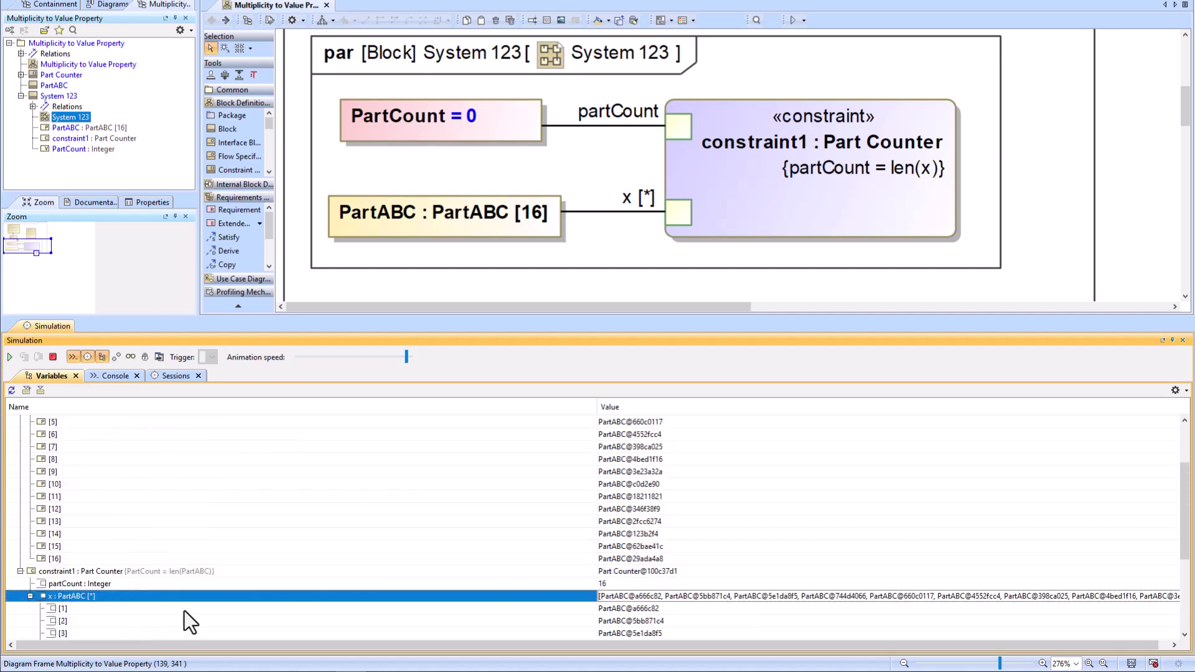
left_click(105, 584)
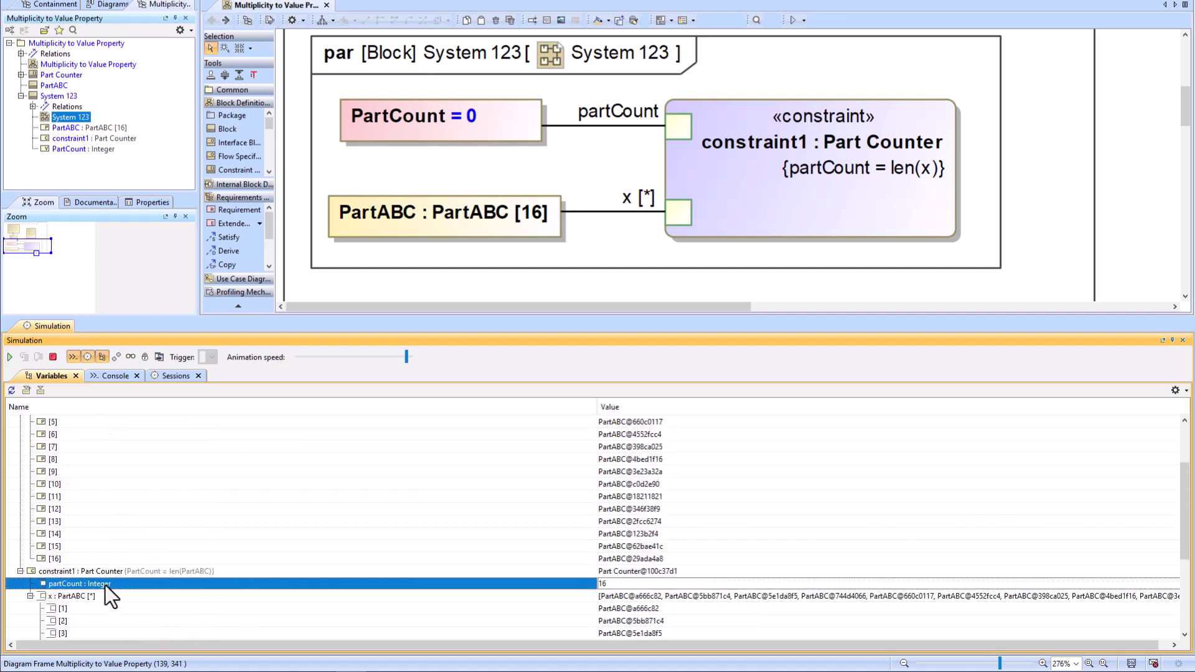
scroll(197, 536, "up", 3)
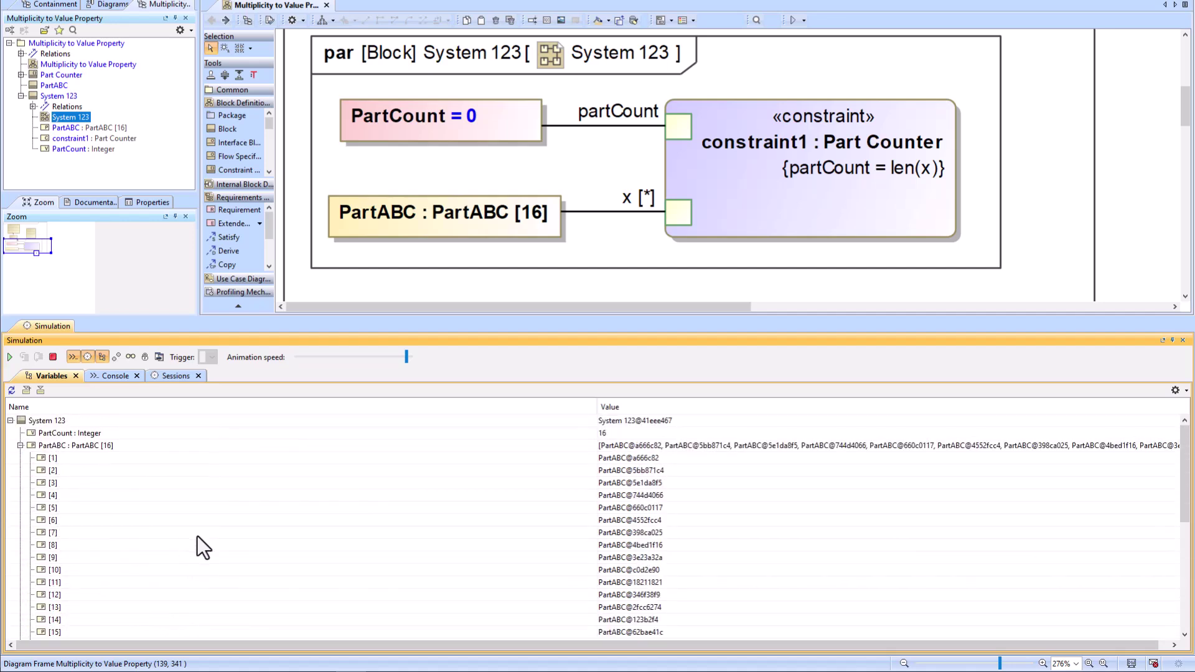
left_click(77, 436)
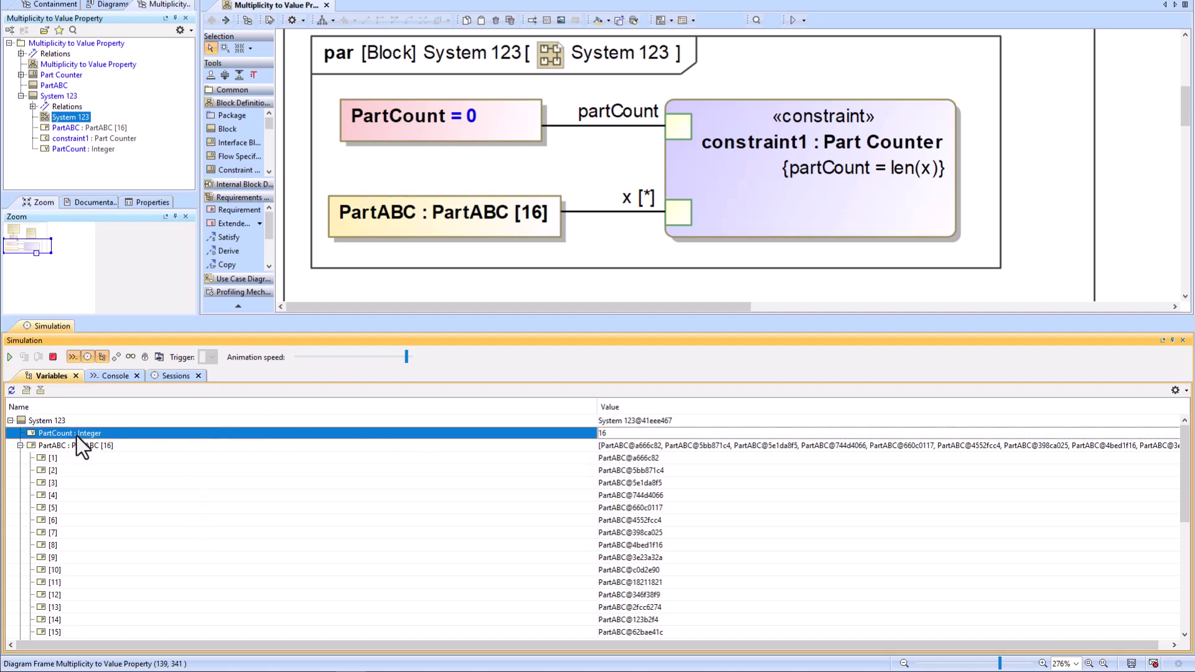
left_click(481, 177)
left_click(491, 286)
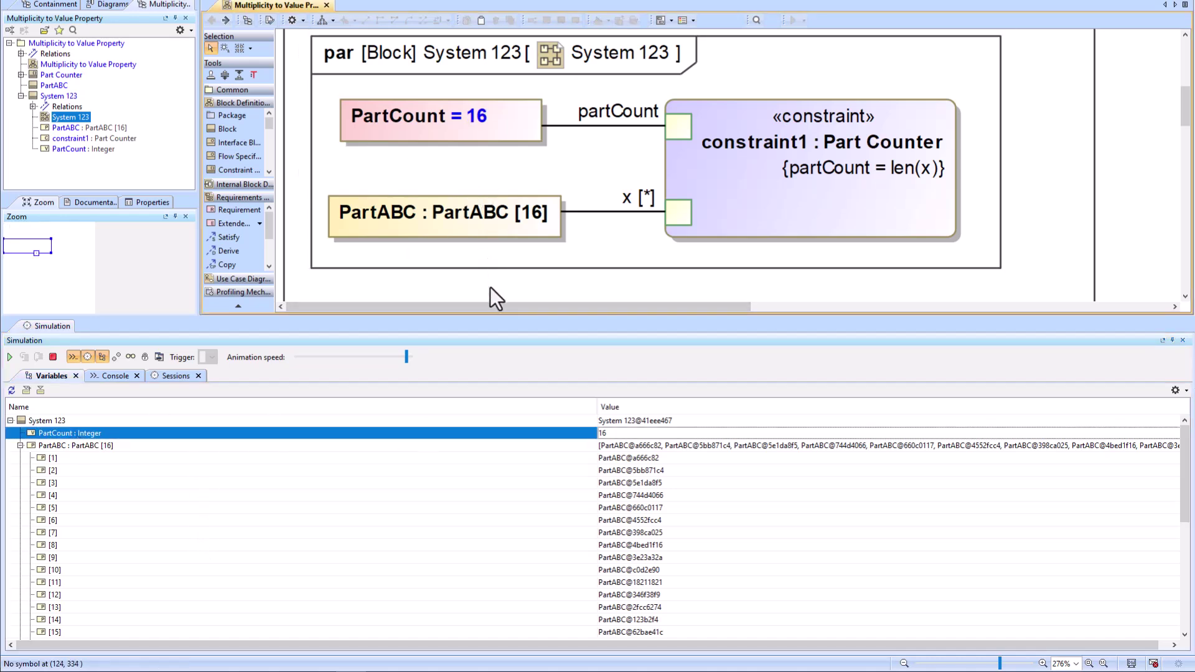
Enlarge the simulation pane slightly and collapse the values listed under constraint1's x parameter.
left_click_drag(525, 315, 504, 462)
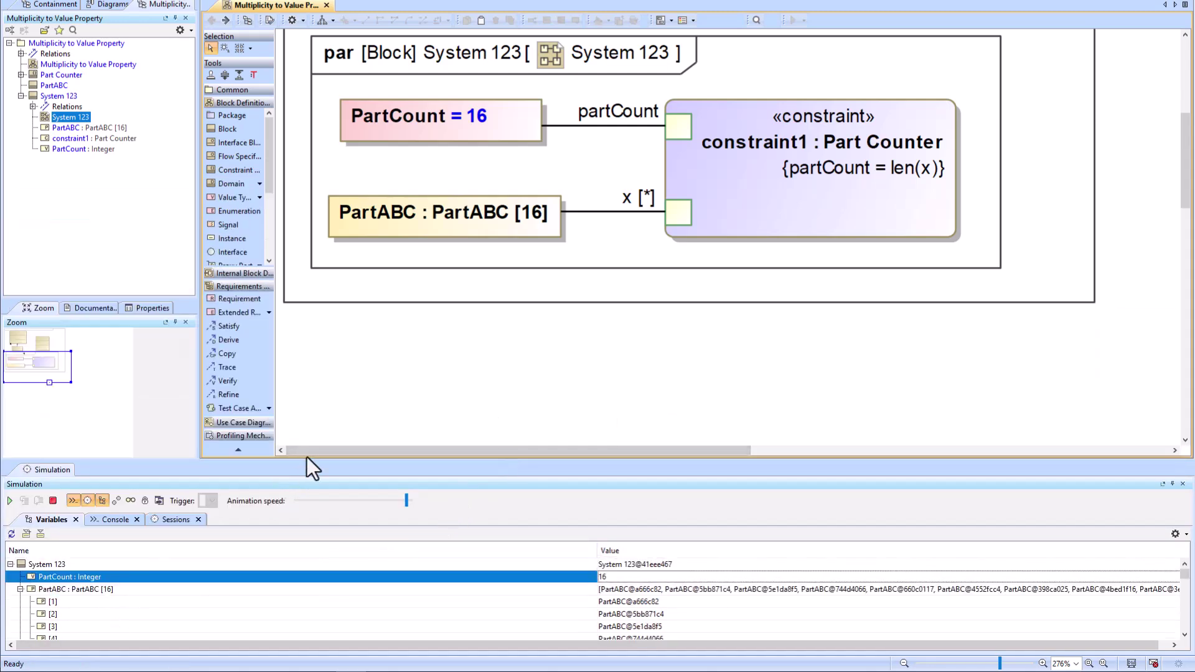
left_click_drag(307, 464, 342, 308)
scroll(170, 516, "down", 5)
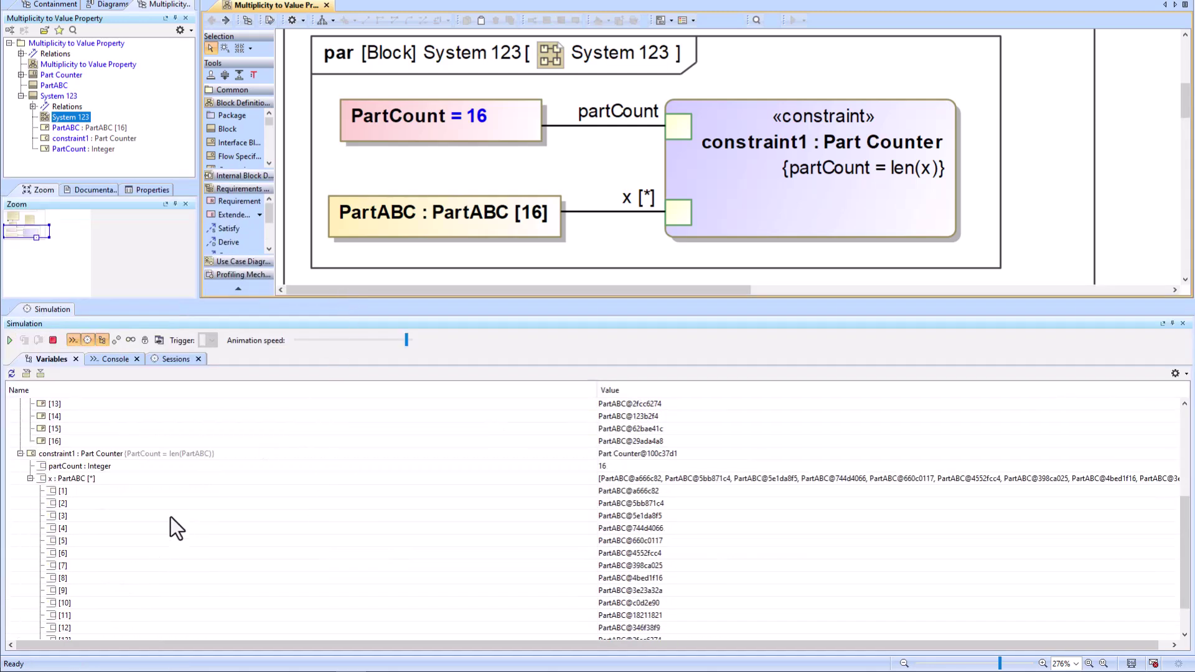
left_click(30, 478)
scroll(62, 506, "up", 2)
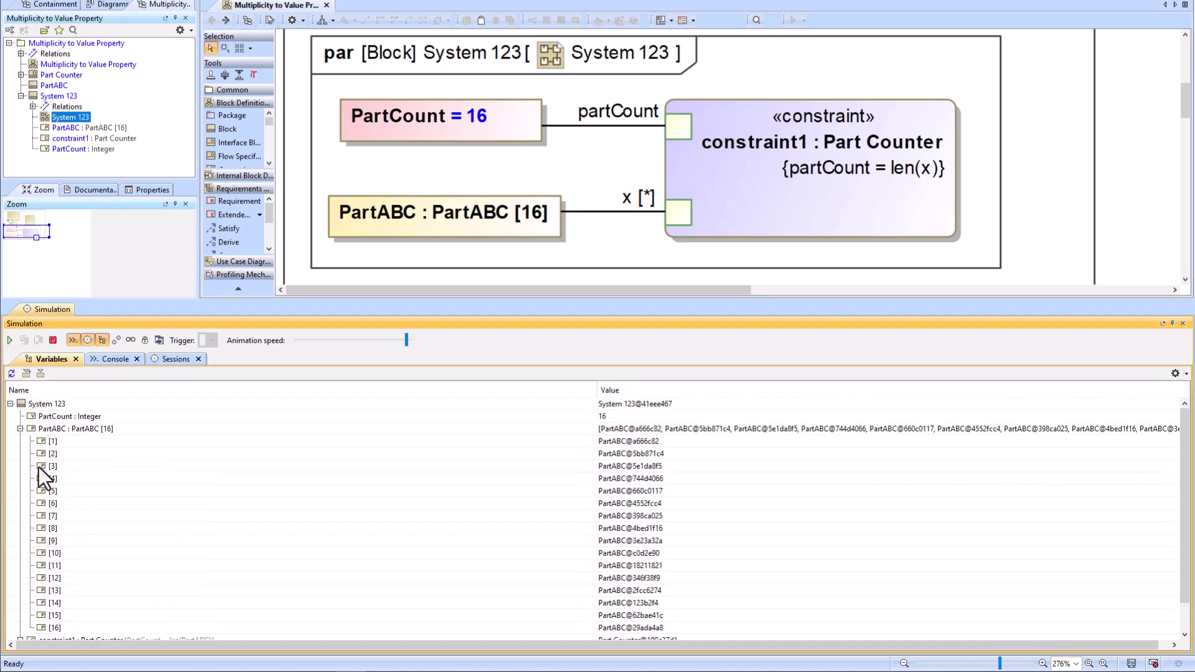
Remove the first PartABC instance twice and the third instance once from the running System 123 simulation, updating the diagram's PartCount value.
right_click(69, 440)
left_click(107, 462)
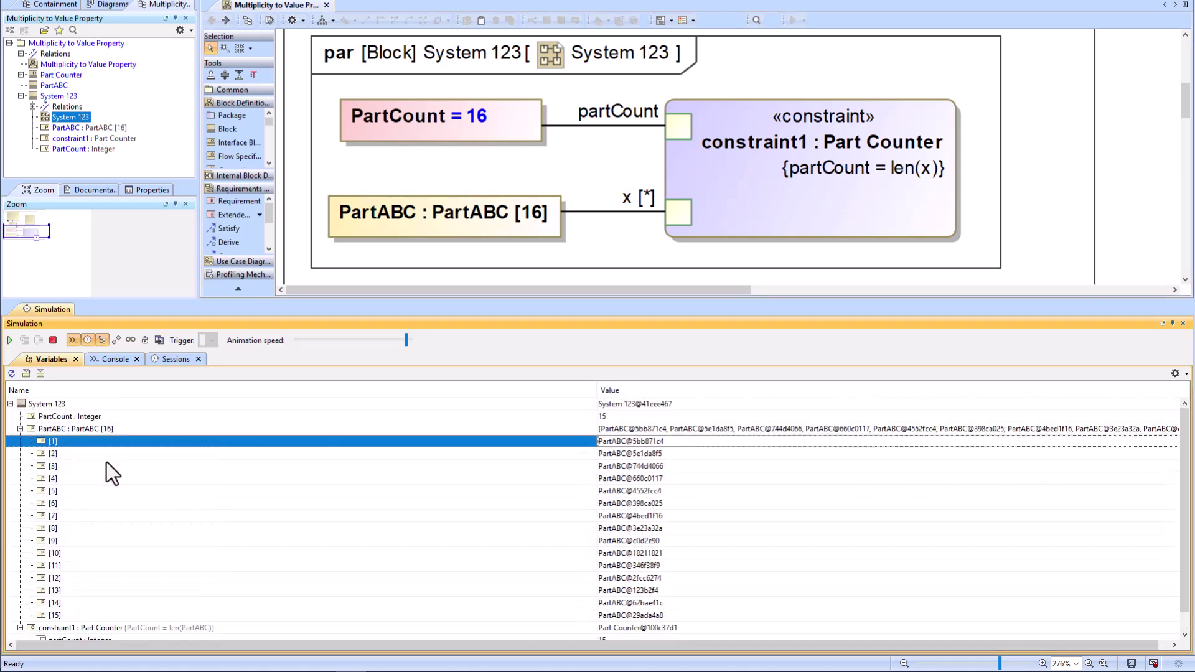
right_click(74, 445)
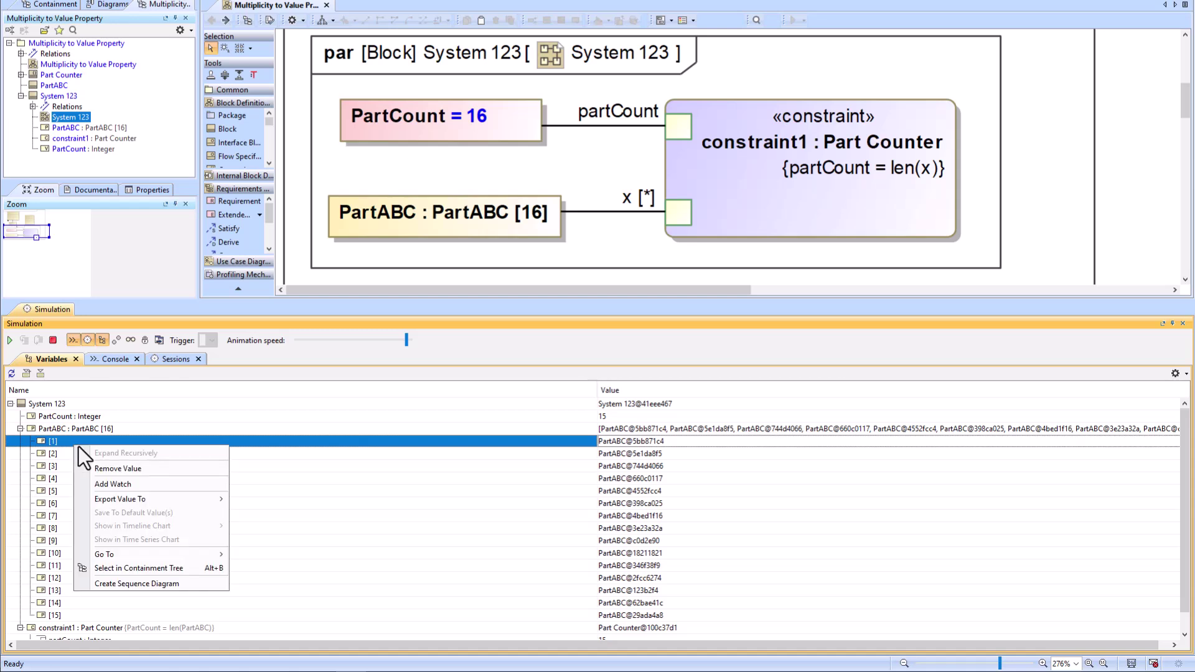
left_click(110, 467)
left_click(449, 279)
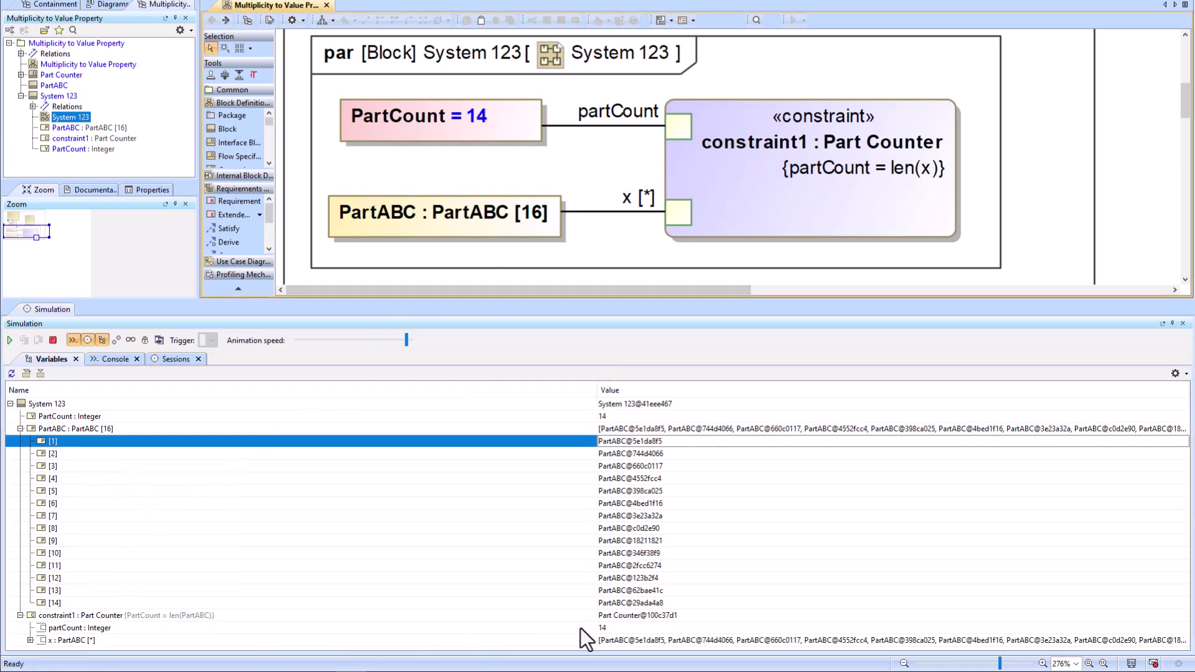
right_click(46, 464)
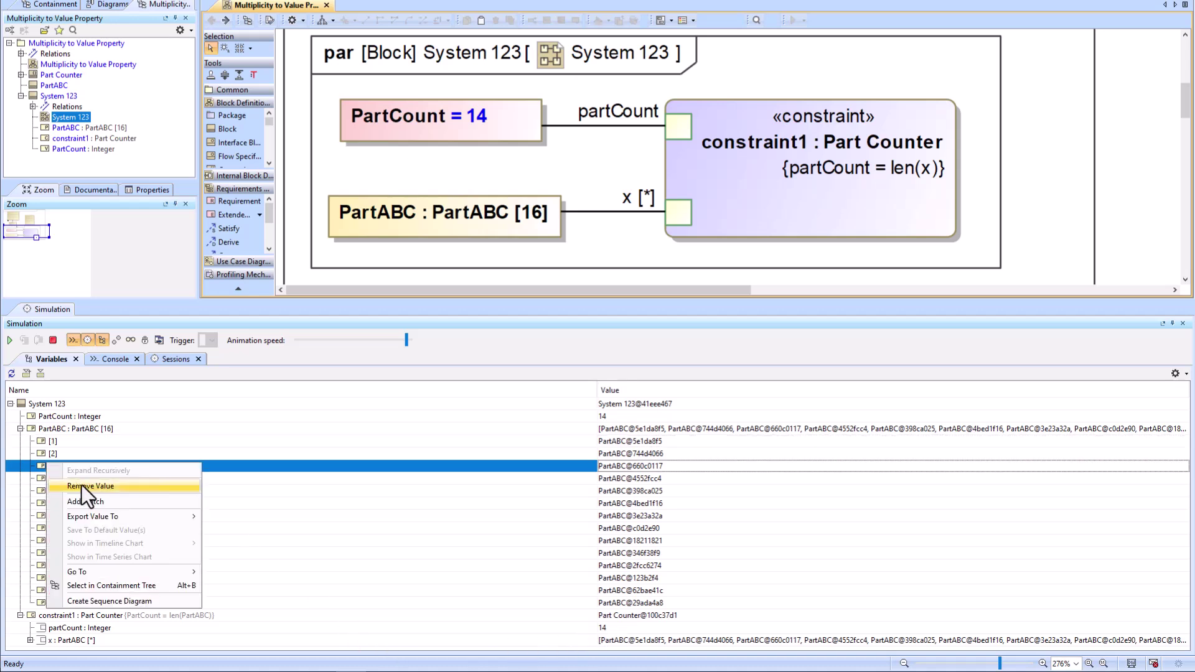
left_click(81, 484)
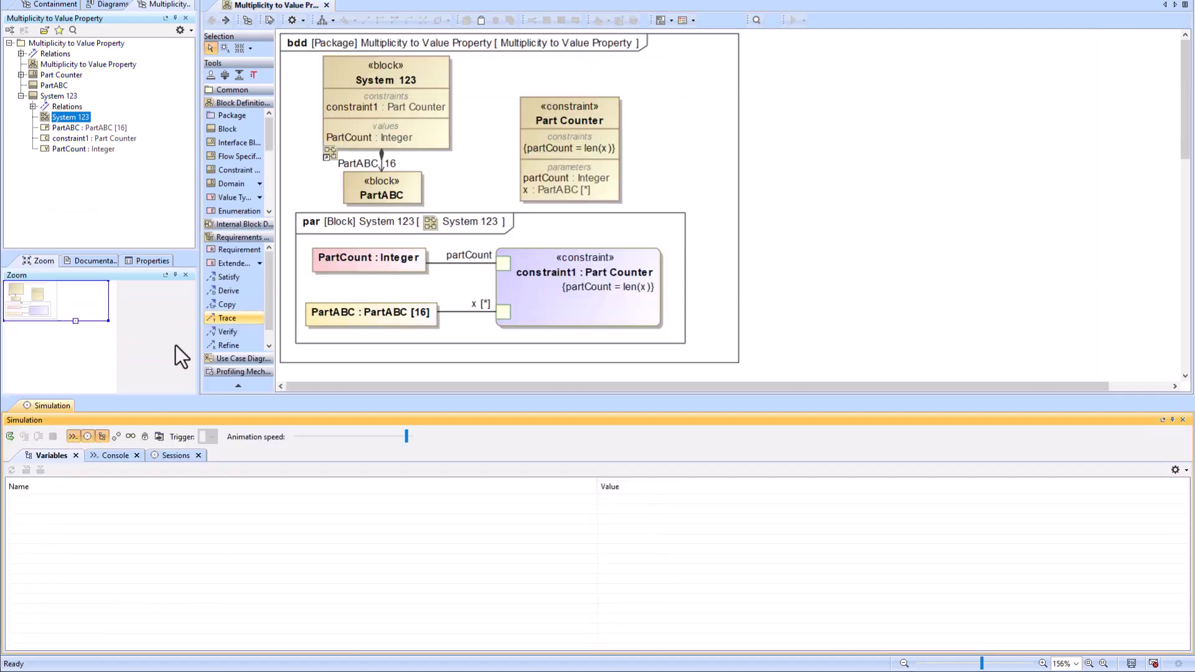
Set the PartABC multiplicity on the System 123 composition to 6 and run the simulation again.
left_click(391, 163)
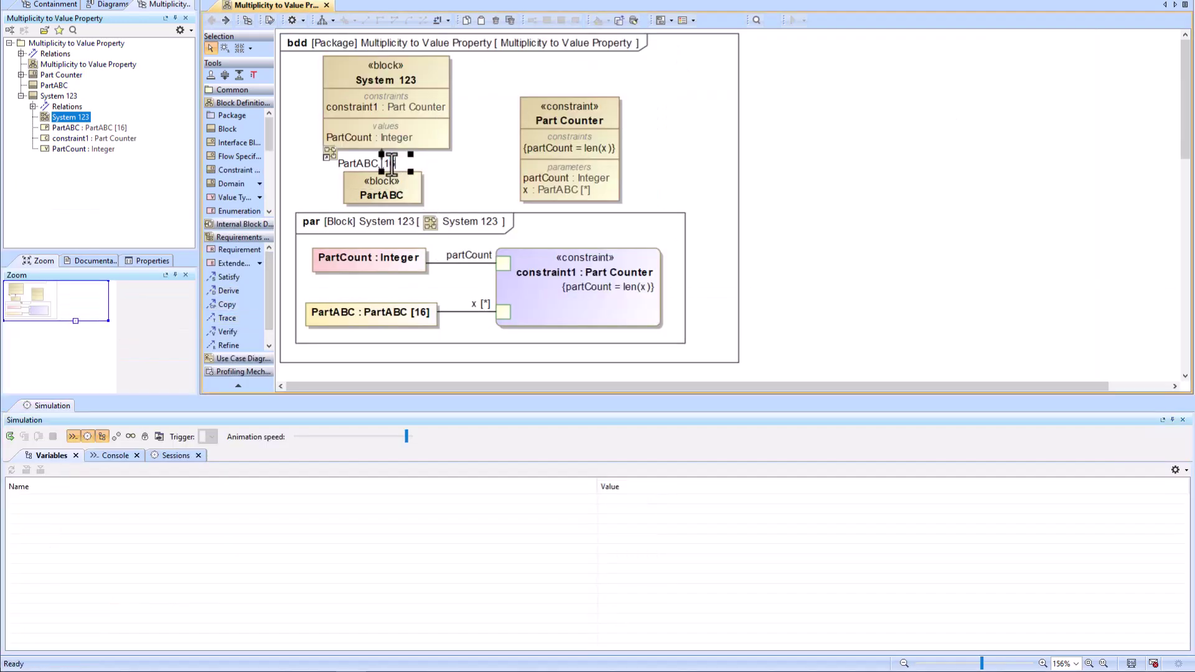
left_click(467, 170)
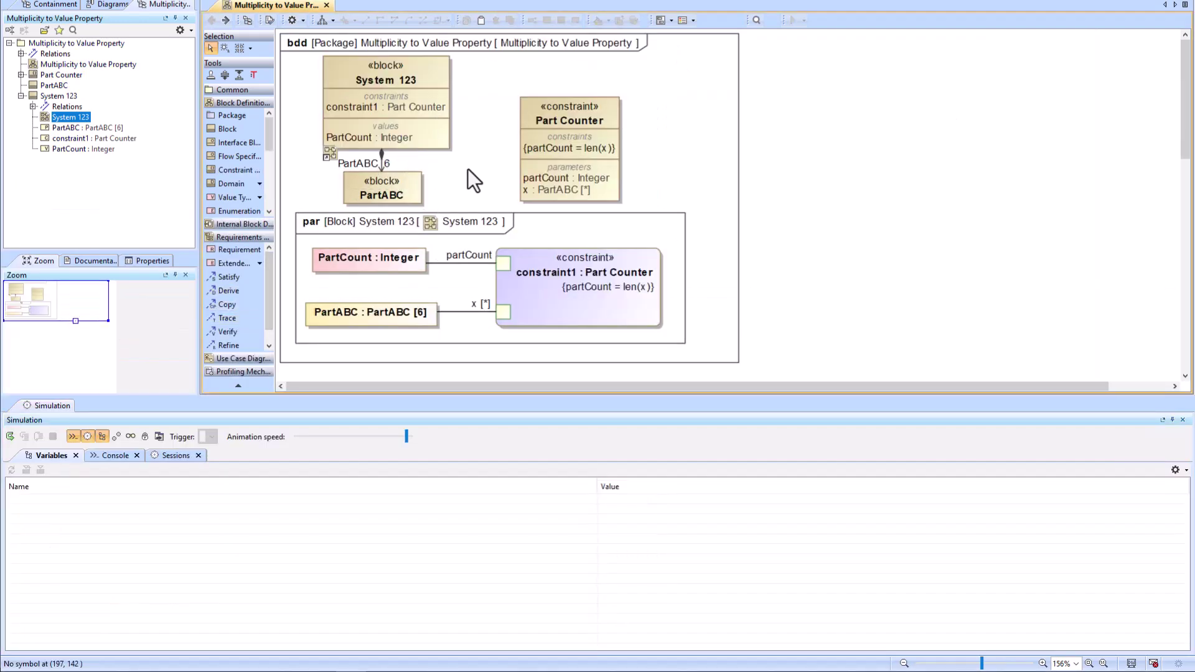
left_click(10, 437)
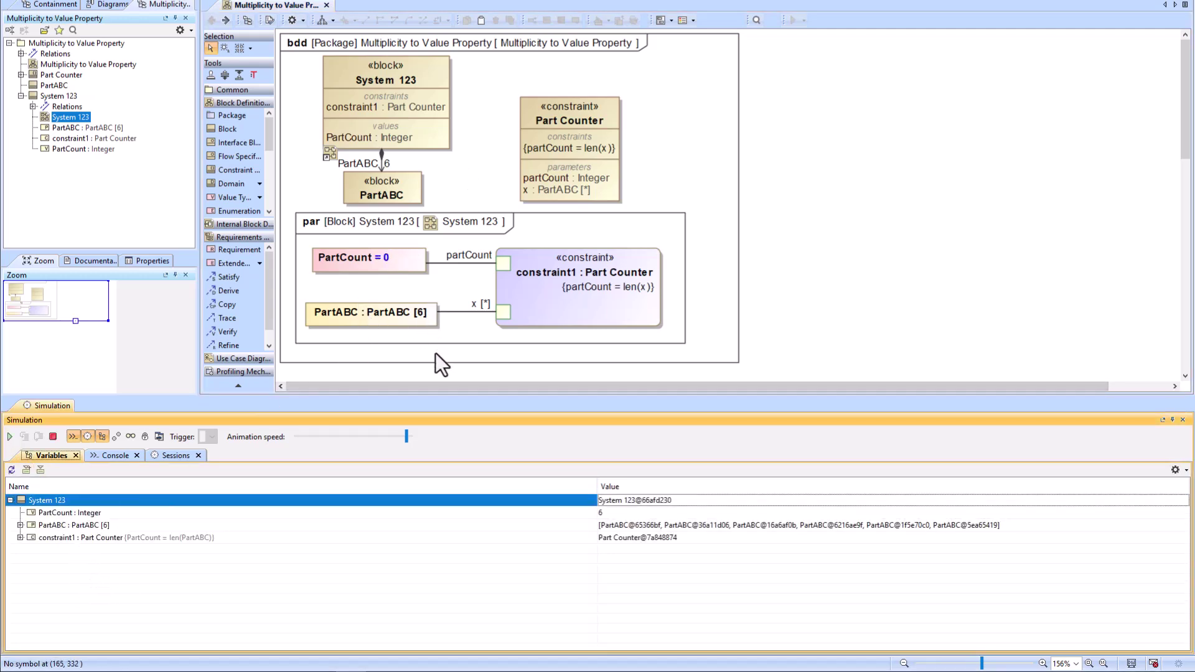
Examine the simulated values of constraint1, the PartABC instances and the x parameter, and terminate the simulation.
left_click(20, 537)
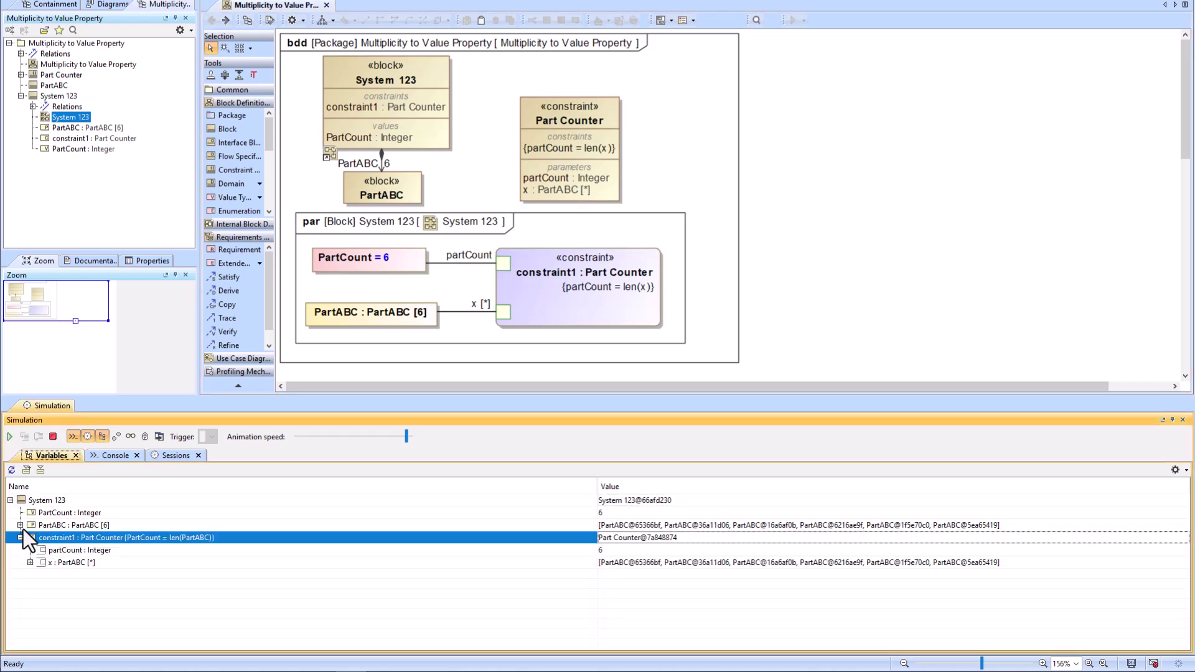
left_click(20, 525)
left_click(30, 636)
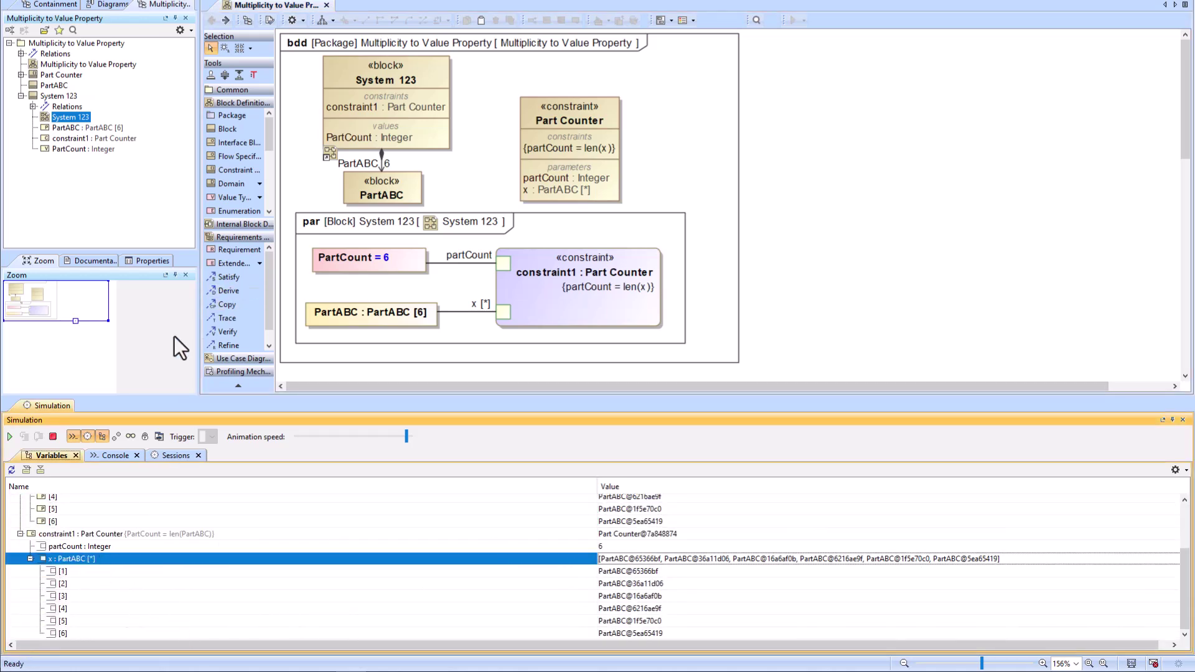
left_click(55, 434)
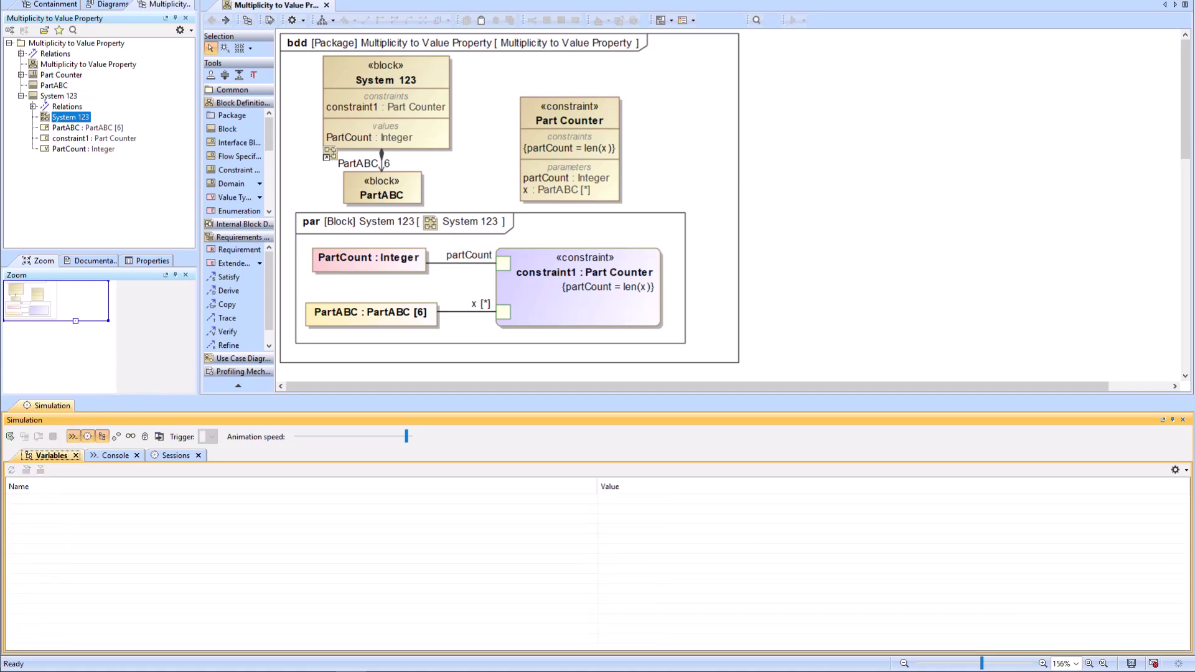